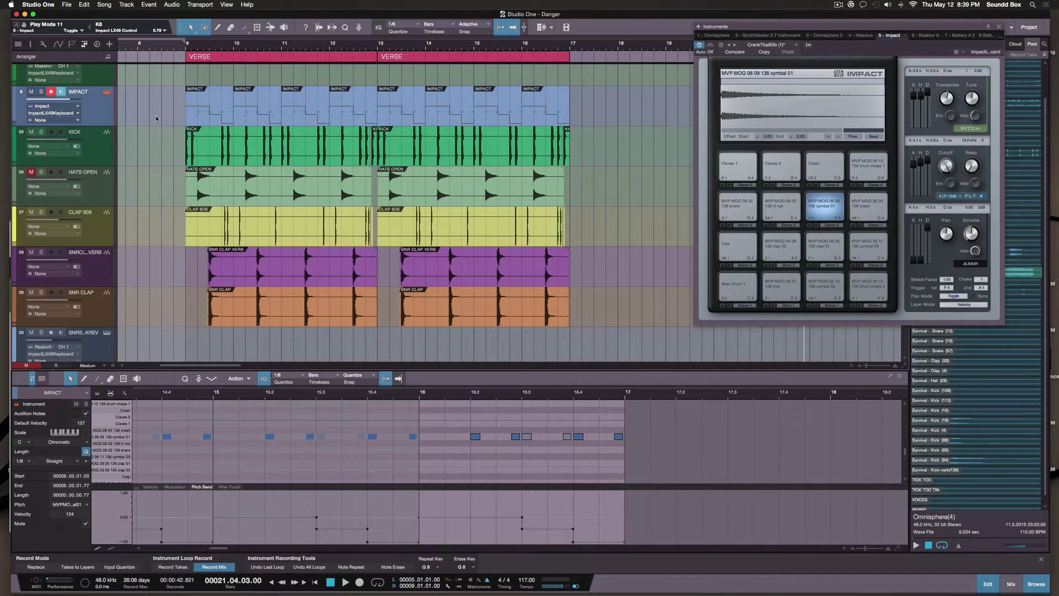
Step: Open Export Mixdown and set the format to Wave File at 16 Bit resolution
scroll(155, 115, "down", 5)
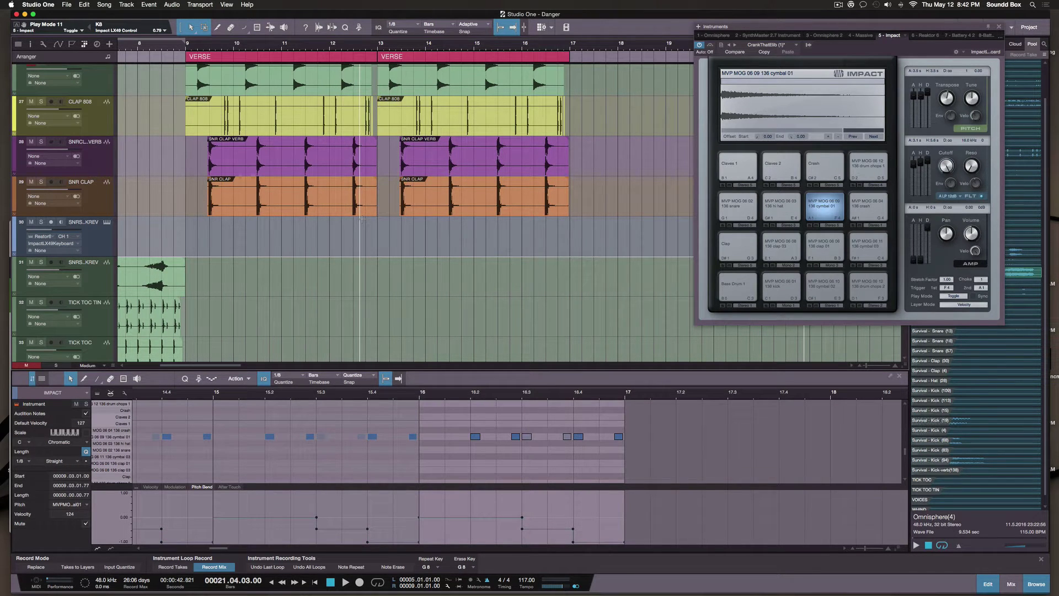
key("super+e")
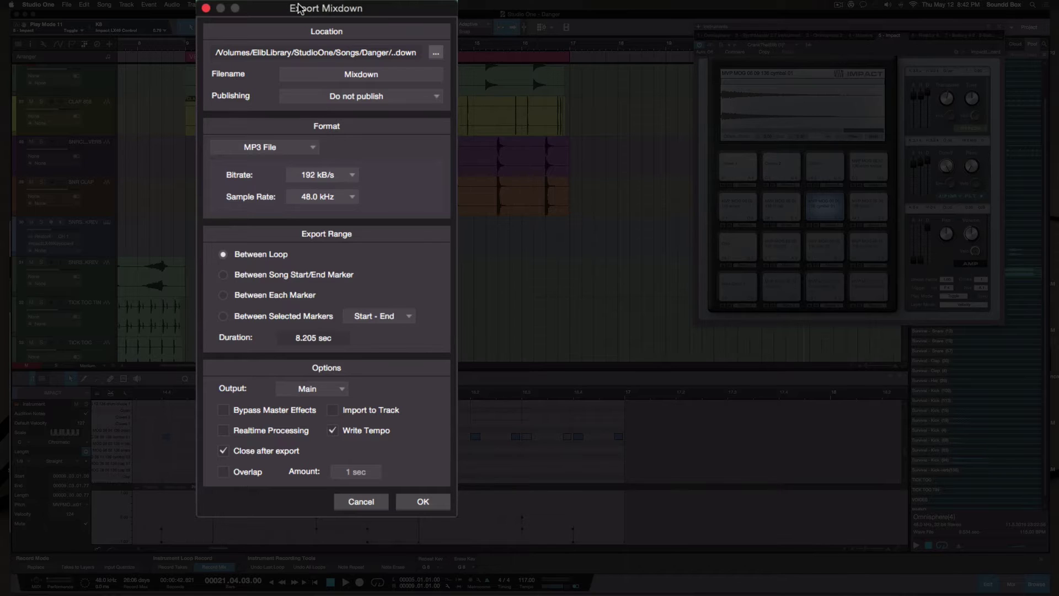
left_click(313, 148)
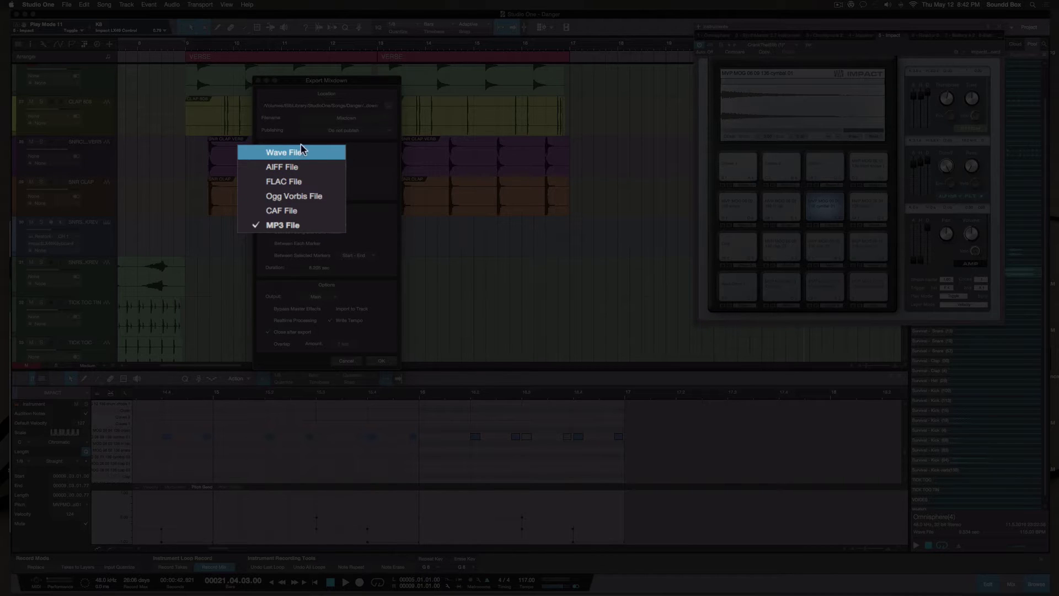
left_click(315, 155)
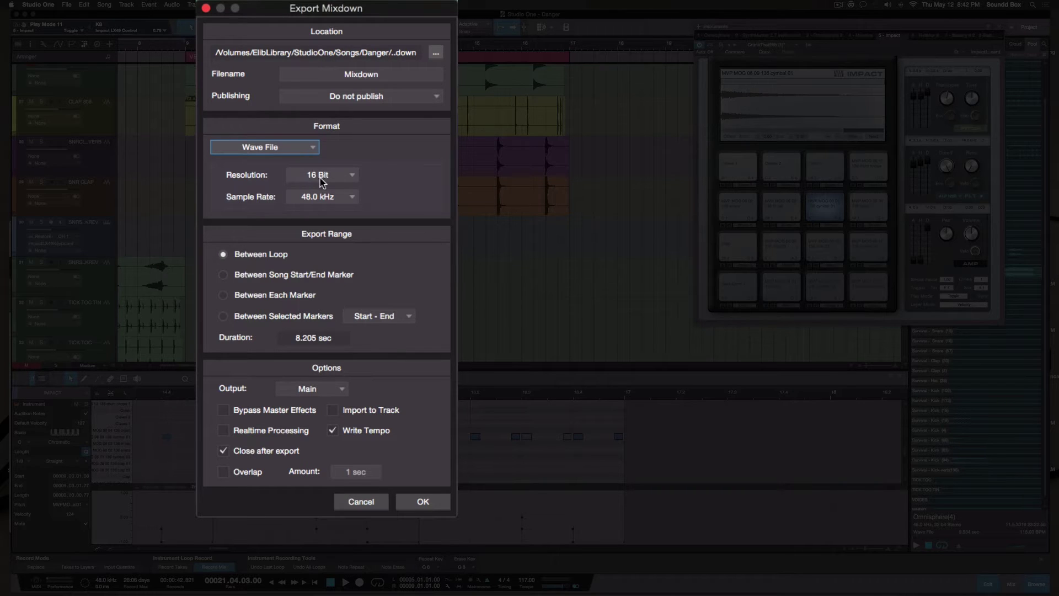
left_click(350, 176)
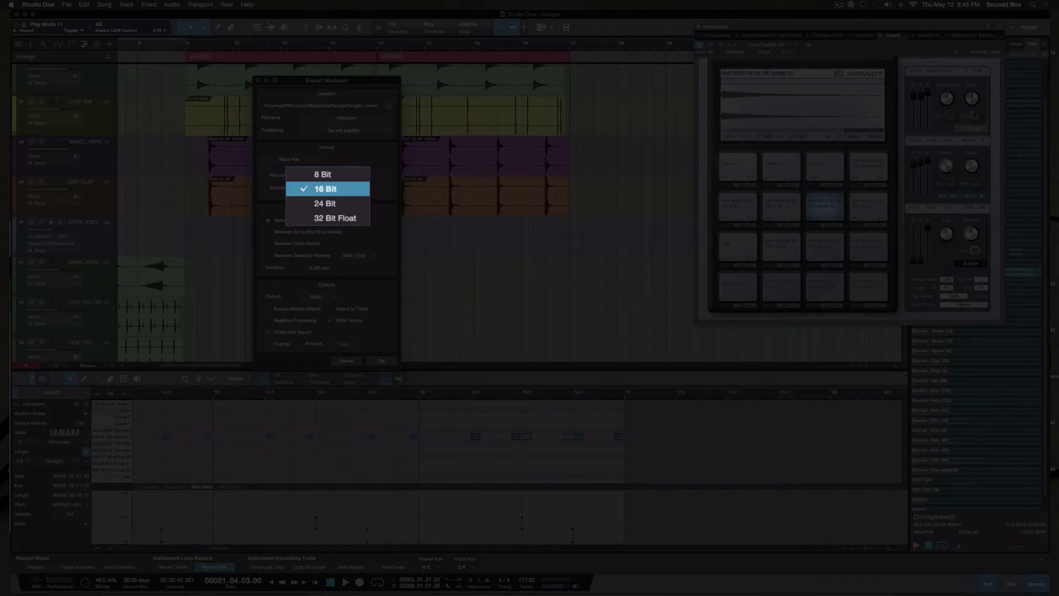
left_click(323, 189)
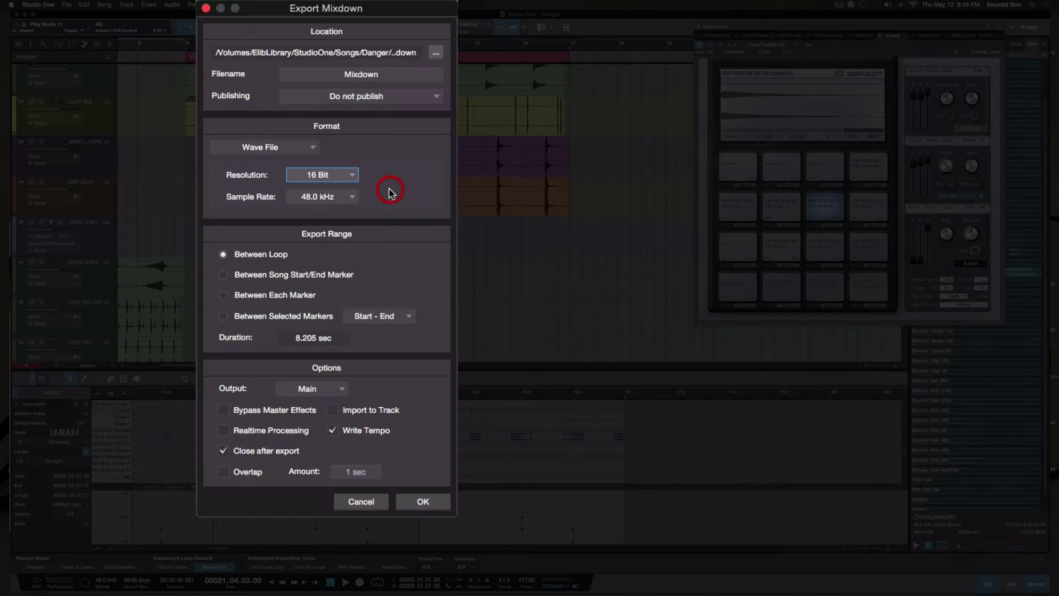
left_click(340, 191)
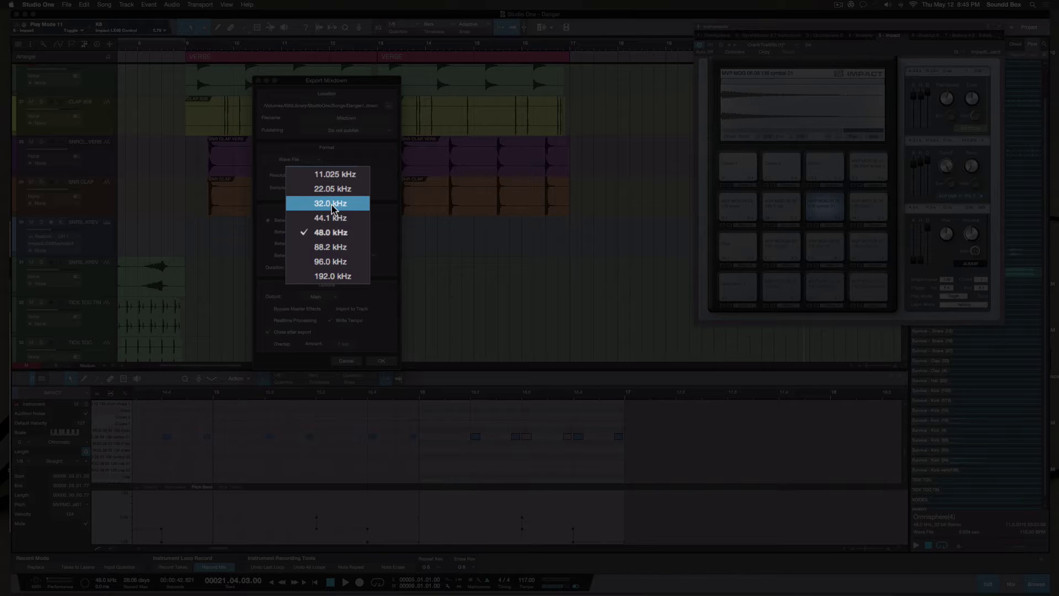
left_click(353, 220)
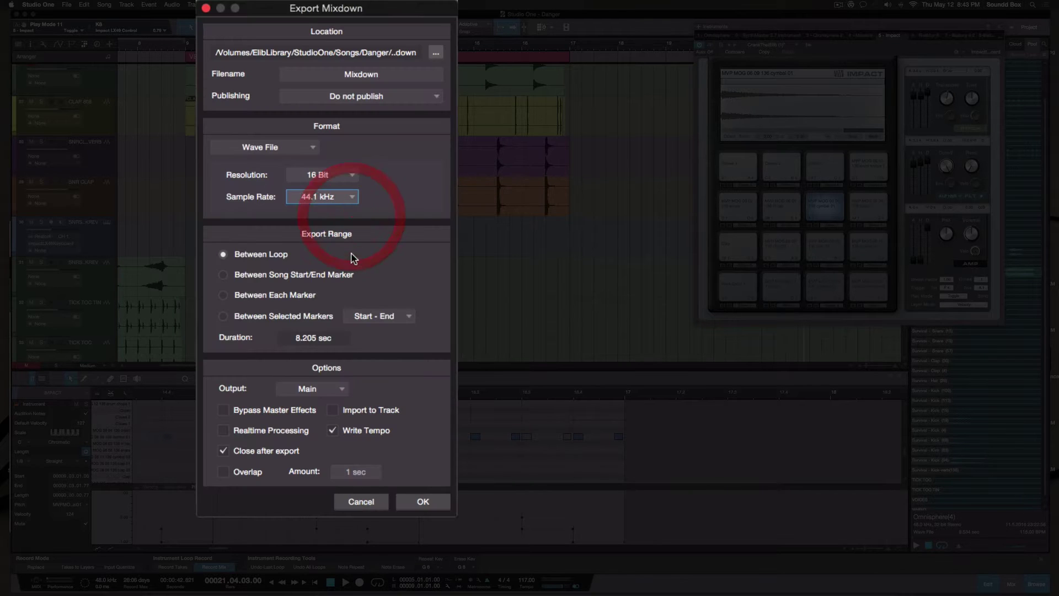
left_click(350, 197)
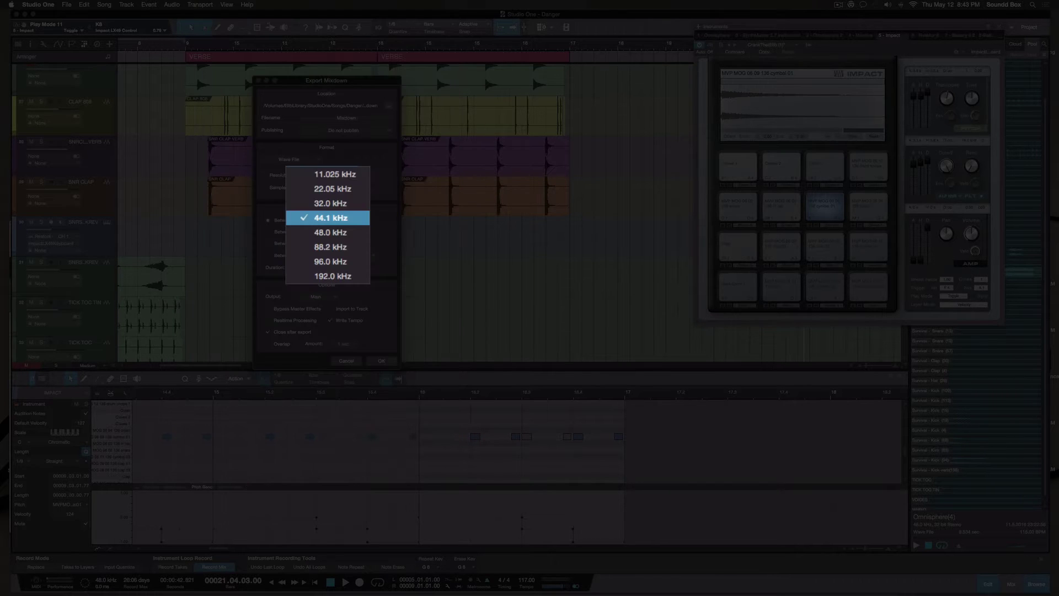
left_click(343, 232)
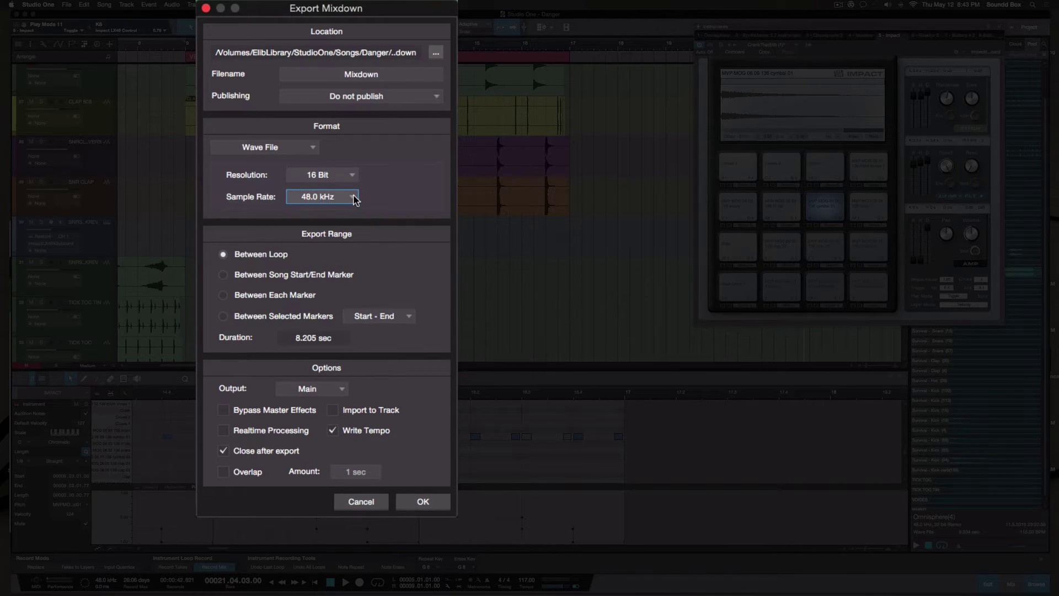
left_click(343, 197)
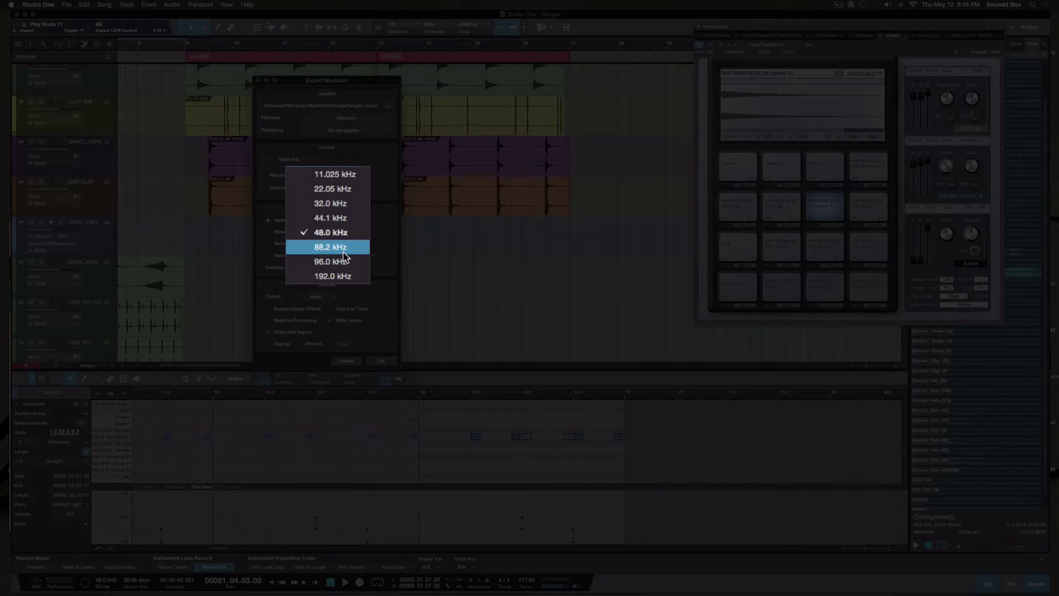
left_click(375, 242)
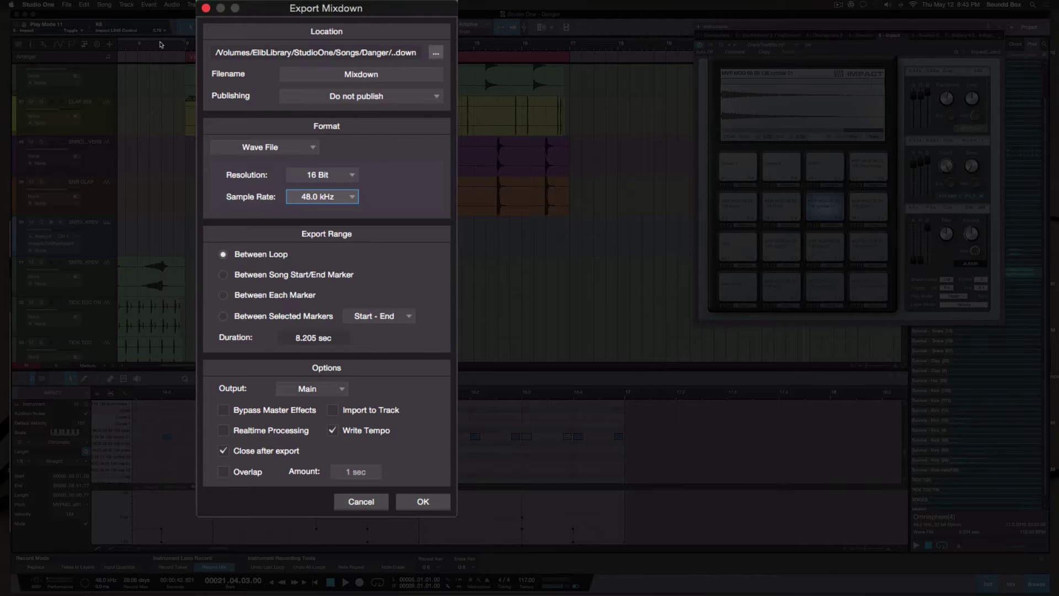
scroll(155, 50, "left", 5)
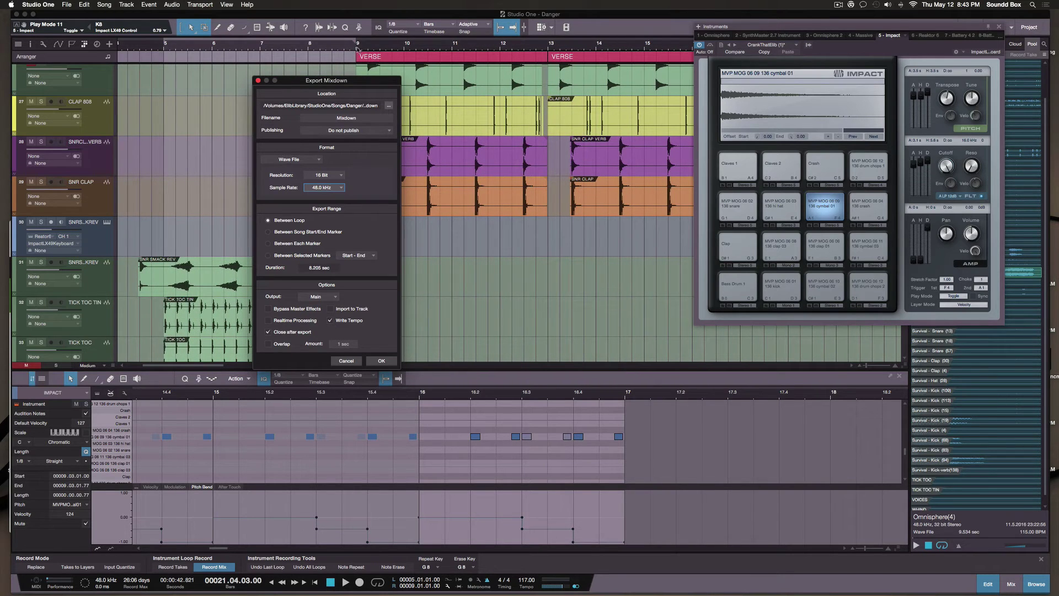
scroll(184, 48, "left", 8)
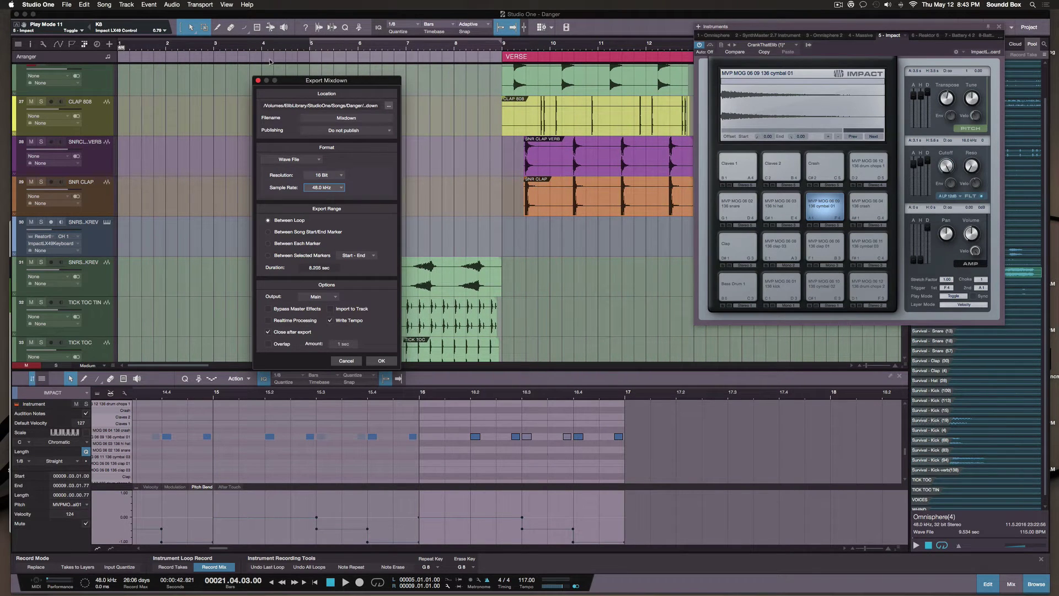
scroll(267, 53, "right", 6)
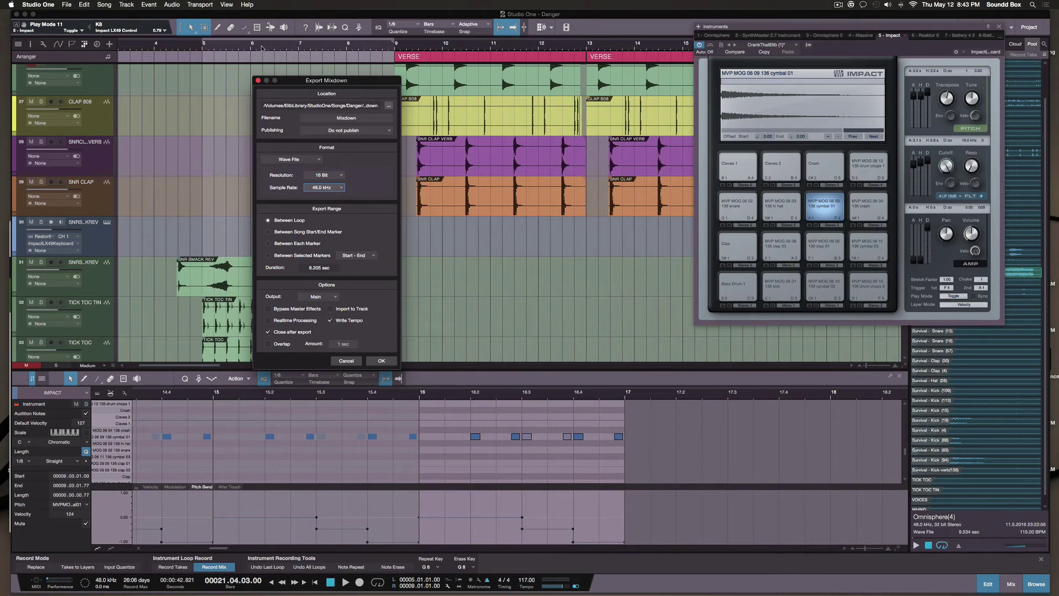
scroll(240, 43, "right", 2)
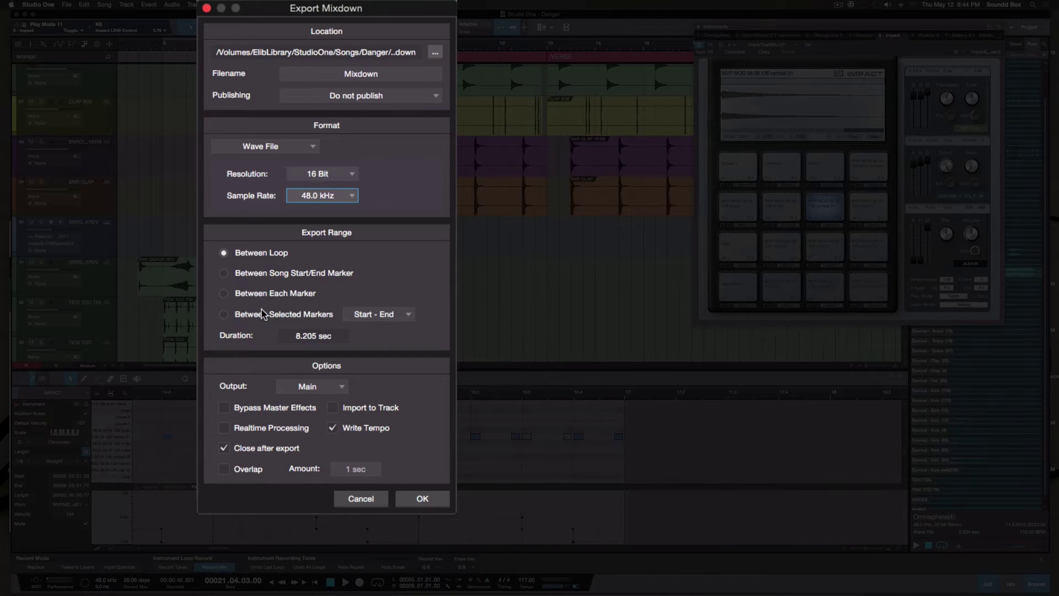
Step: Try Between Each Marker, then pick Between Selected Markers with Start - End as the markers
left_click(299, 297)
left_click(279, 313)
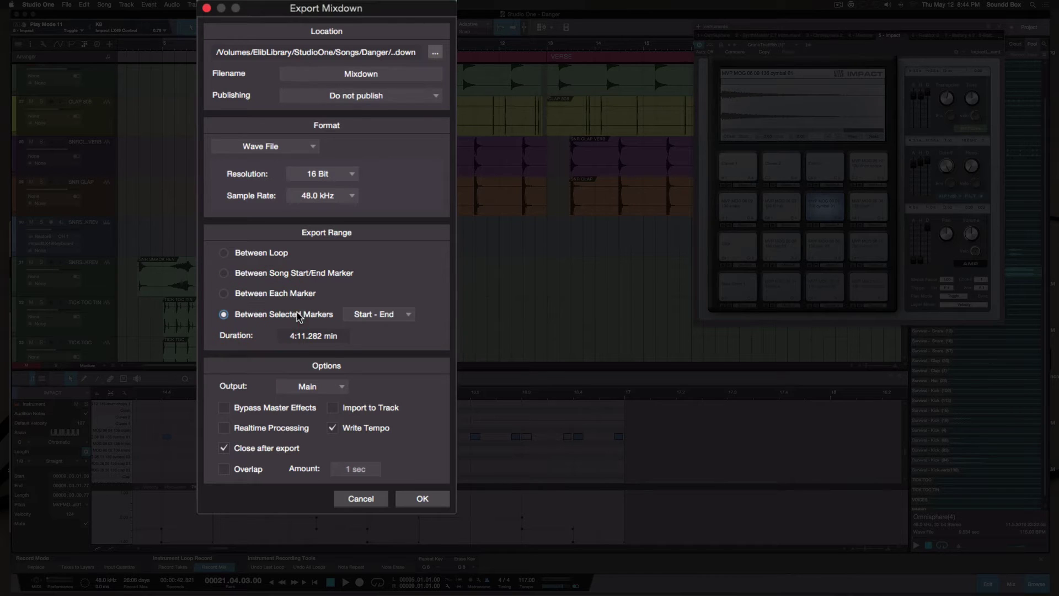
left_click(406, 316)
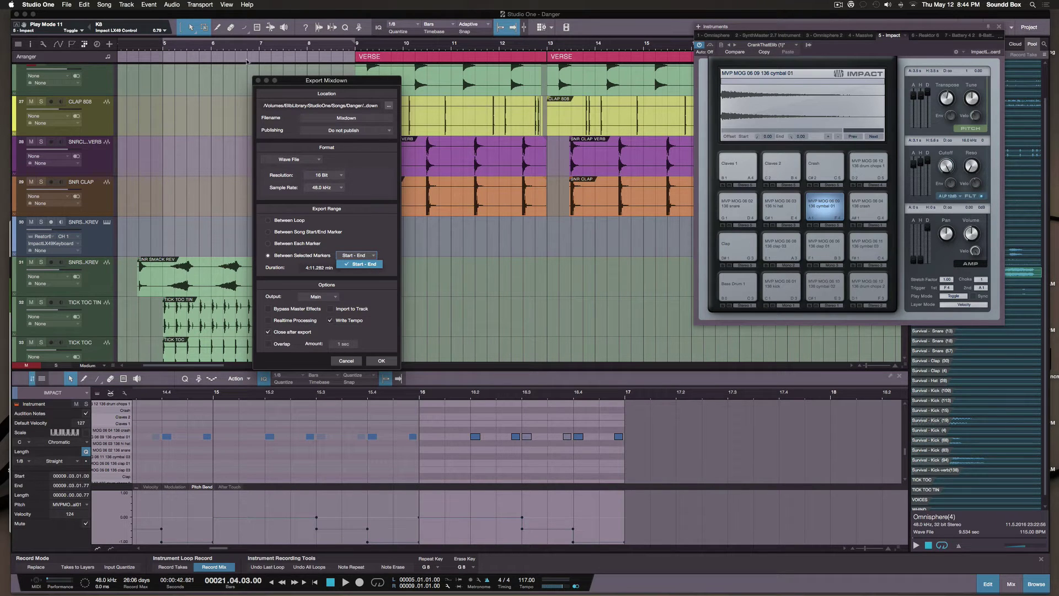
scroll(129, 59, "left", 4)
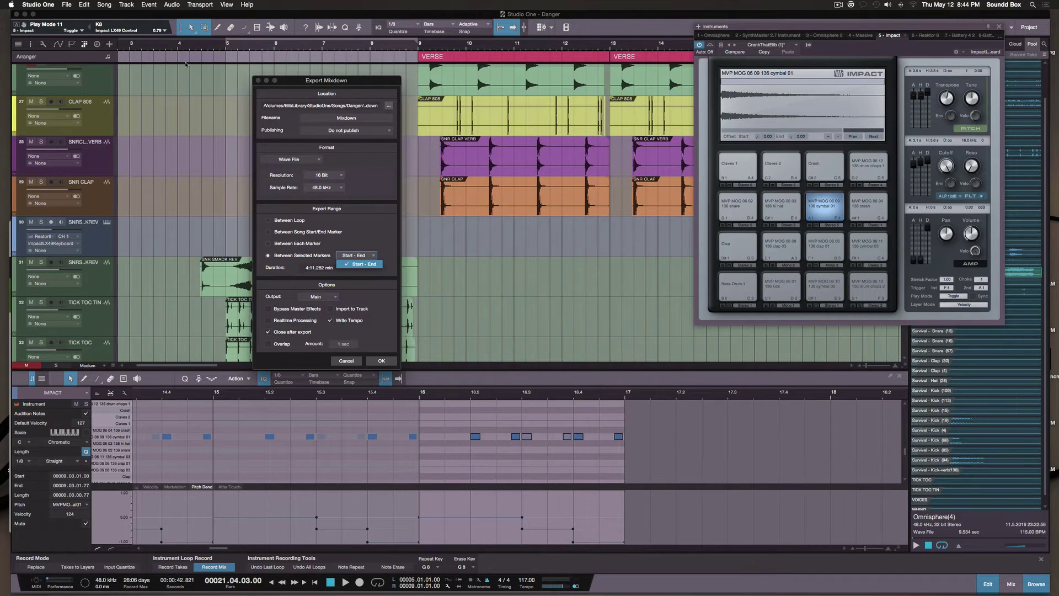
scroll(129, 60, "left", 5)
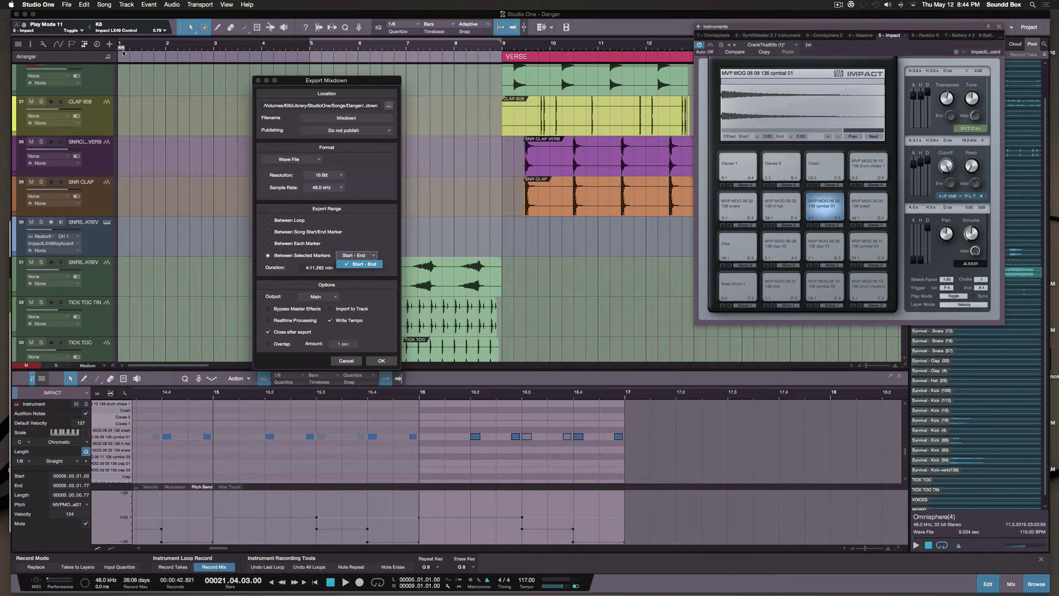
scroll(207, 53, "right", 15)
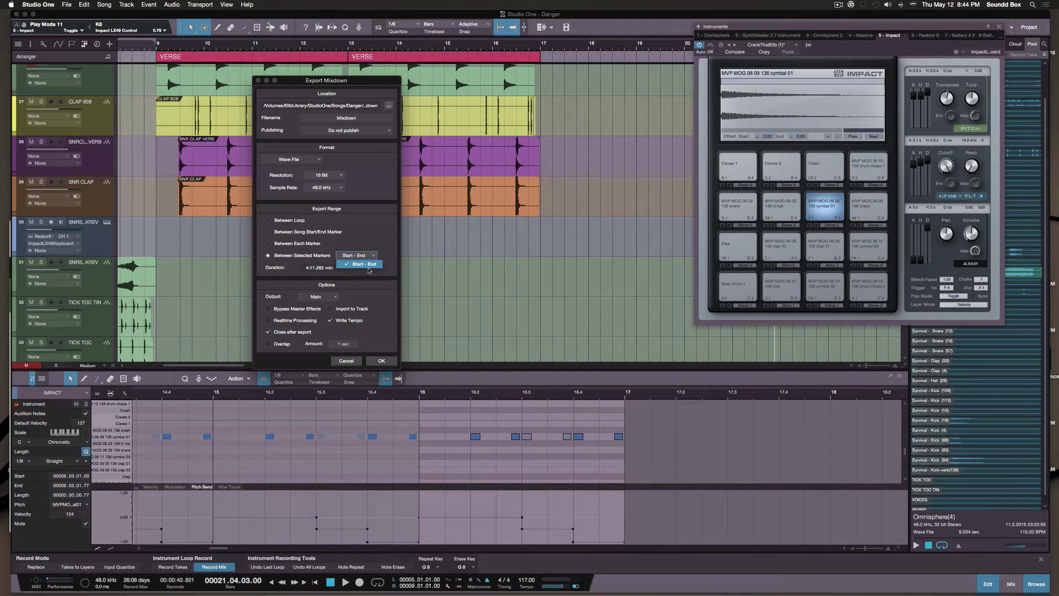
left_click(372, 262)
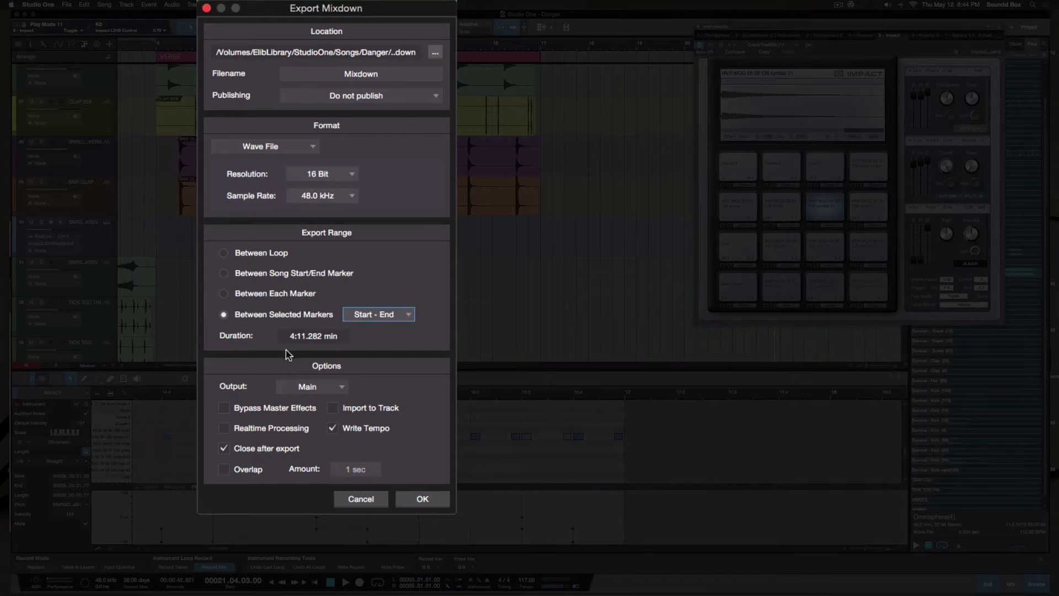
Step: Reset the range to the loop, then reselect Between Selected Markers for a 4:11.282 duration
left_click(225, 253)
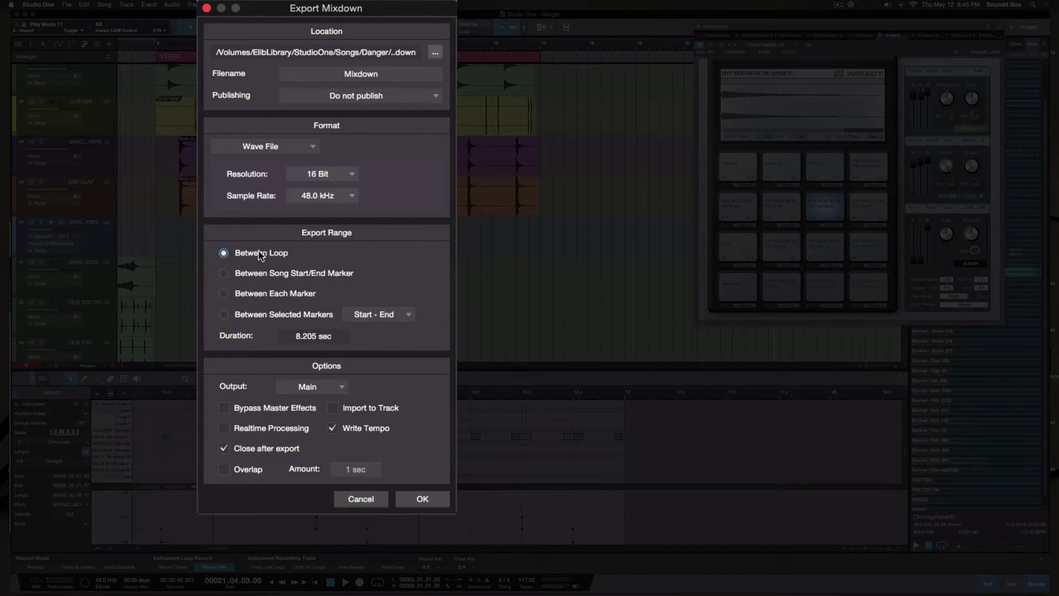
scroll(167, 109, "left", 3)
scroll(167, 108, "left", 2)
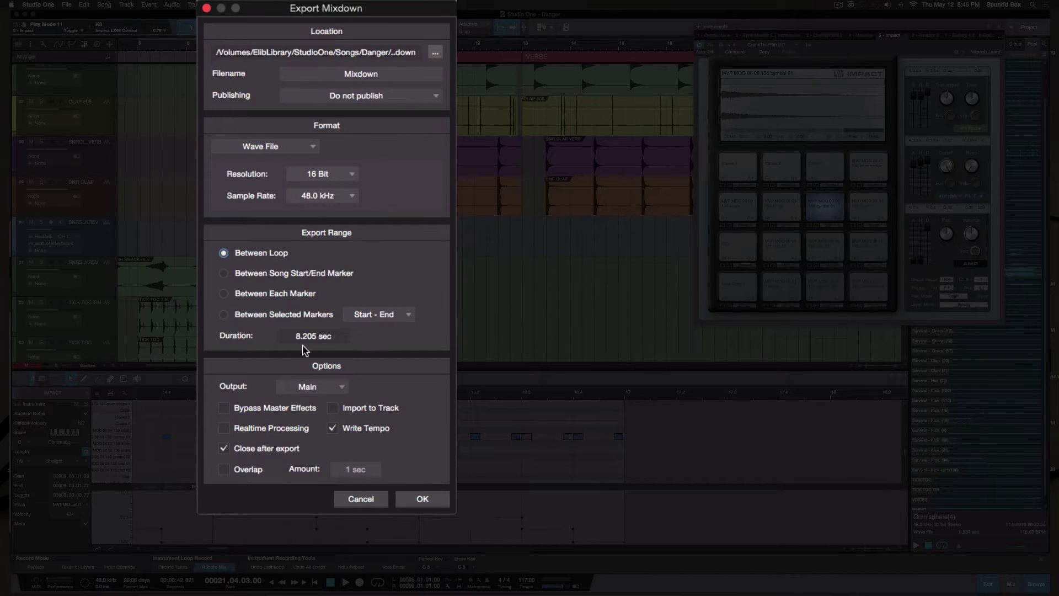
left_click(223, 315)
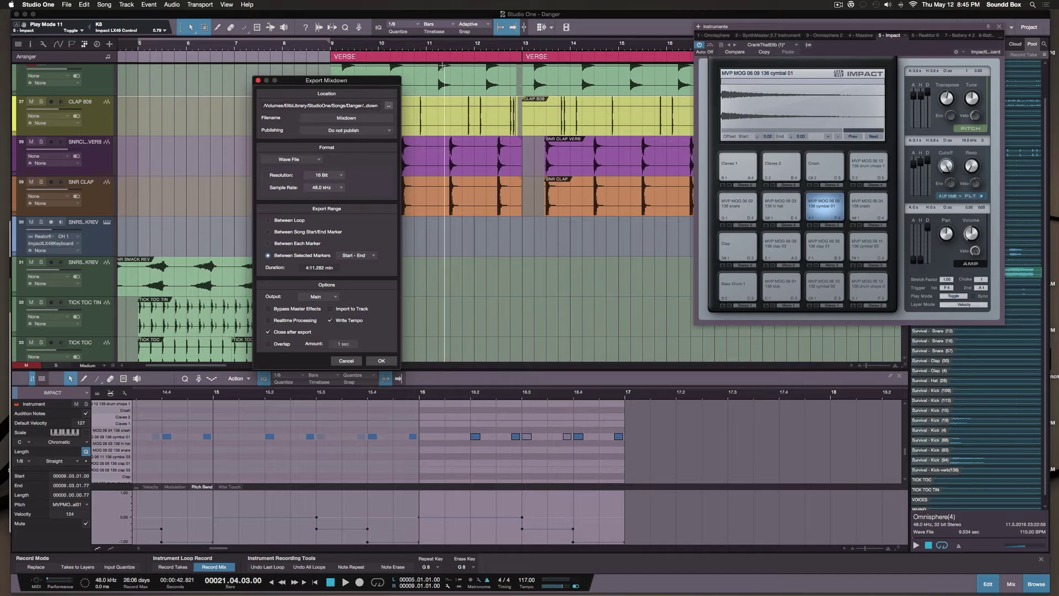
scroll(442, 65, "right", 10)
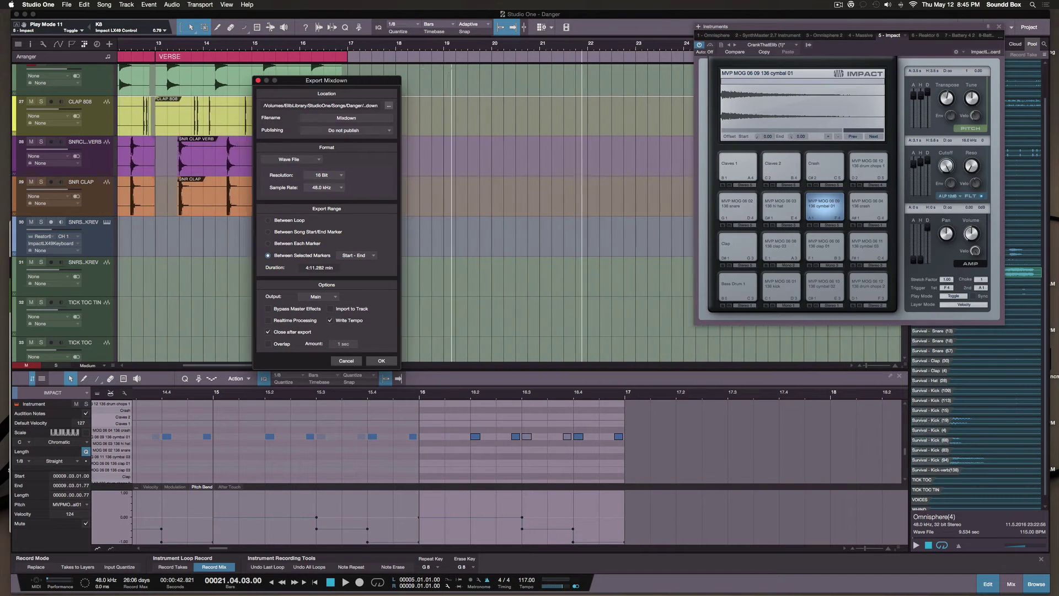
scroll(450, 71, "left", 8)
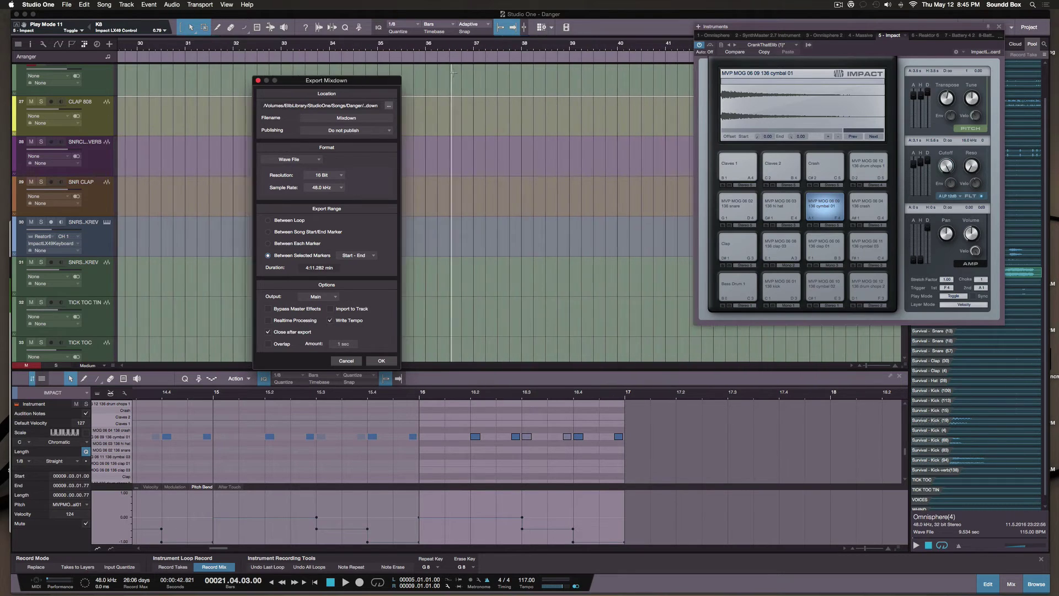
scroll(452, 72, "left", 8)
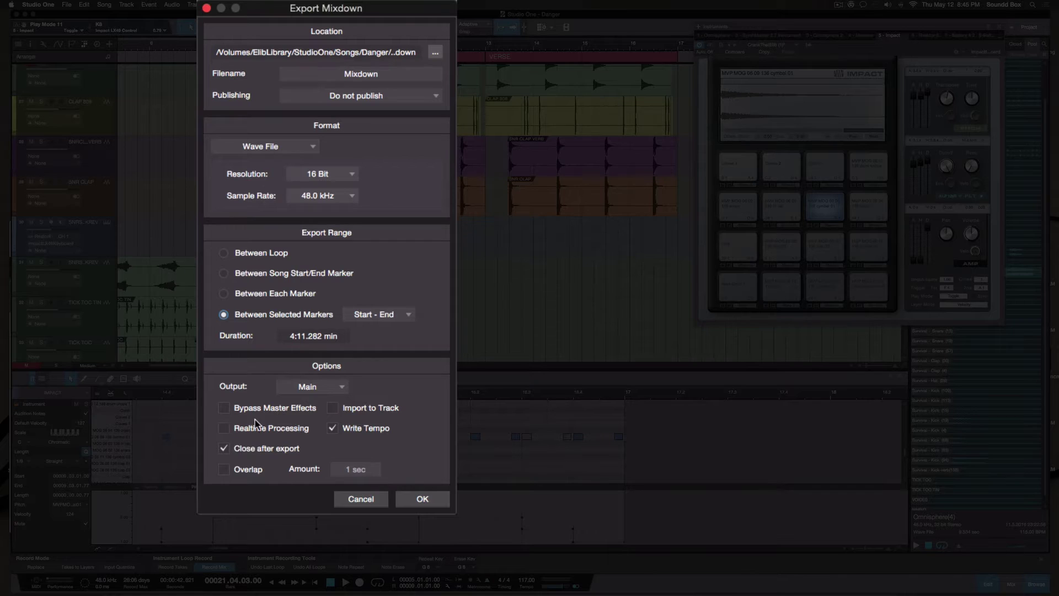
left_click(326, 300)
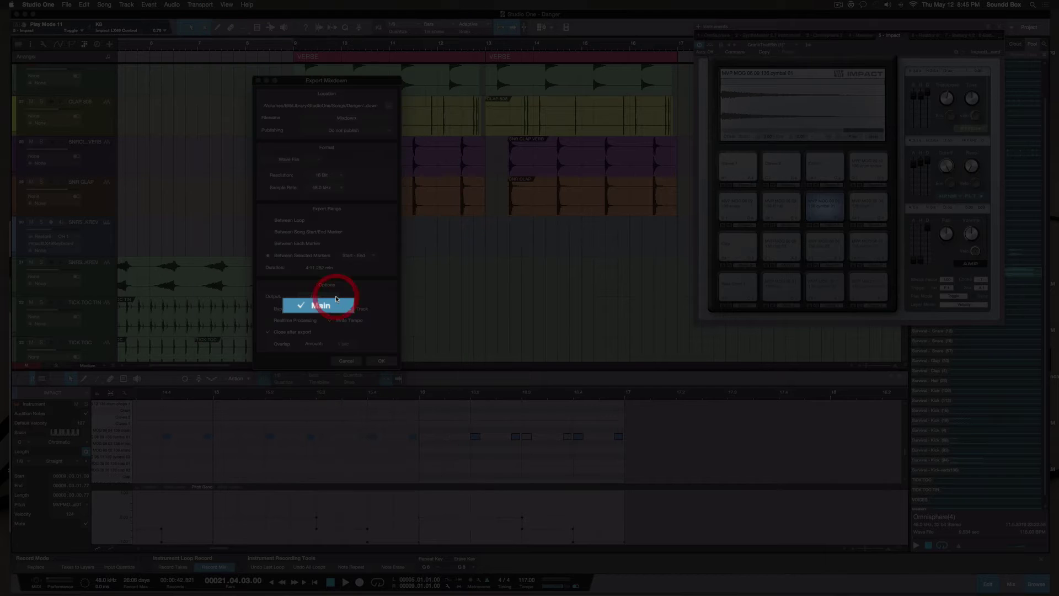
left_click(360, 297)
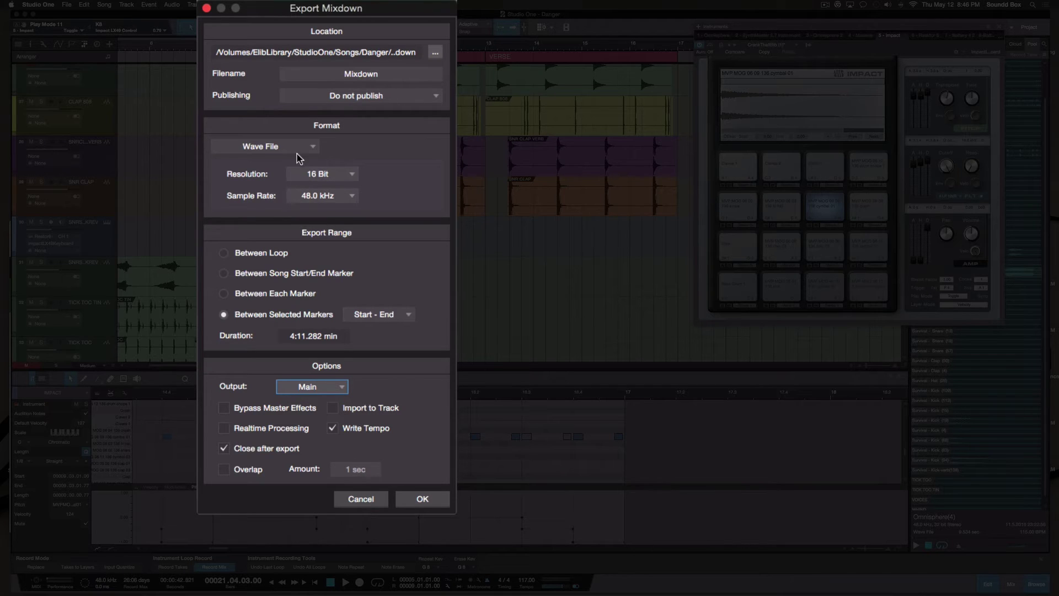
Step: Switch the export format to MP3 File with a 192 kB/s bitrate
left_click(309, 146)
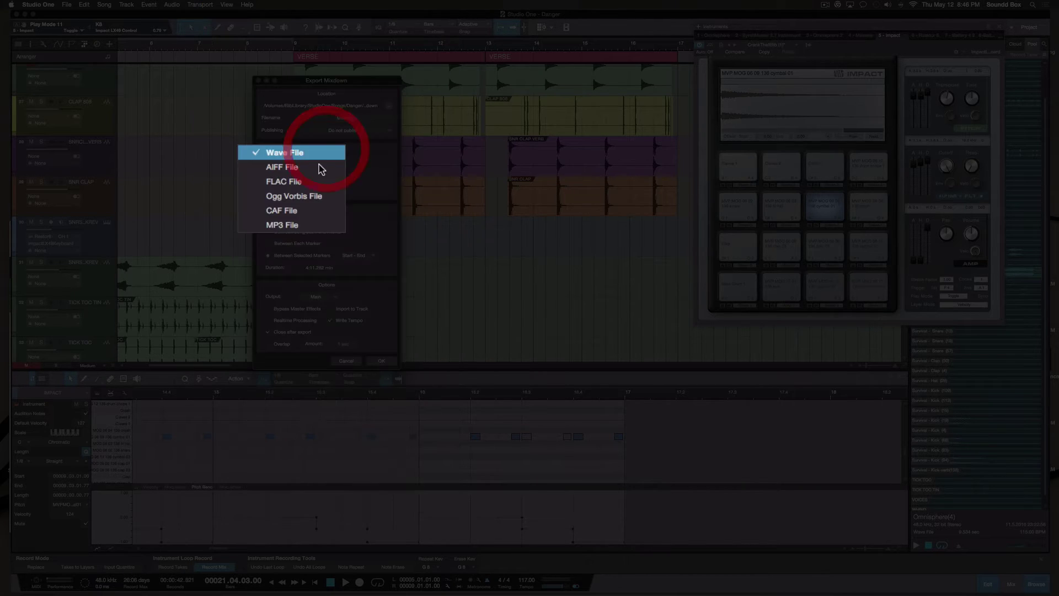
left_click(306, 225)
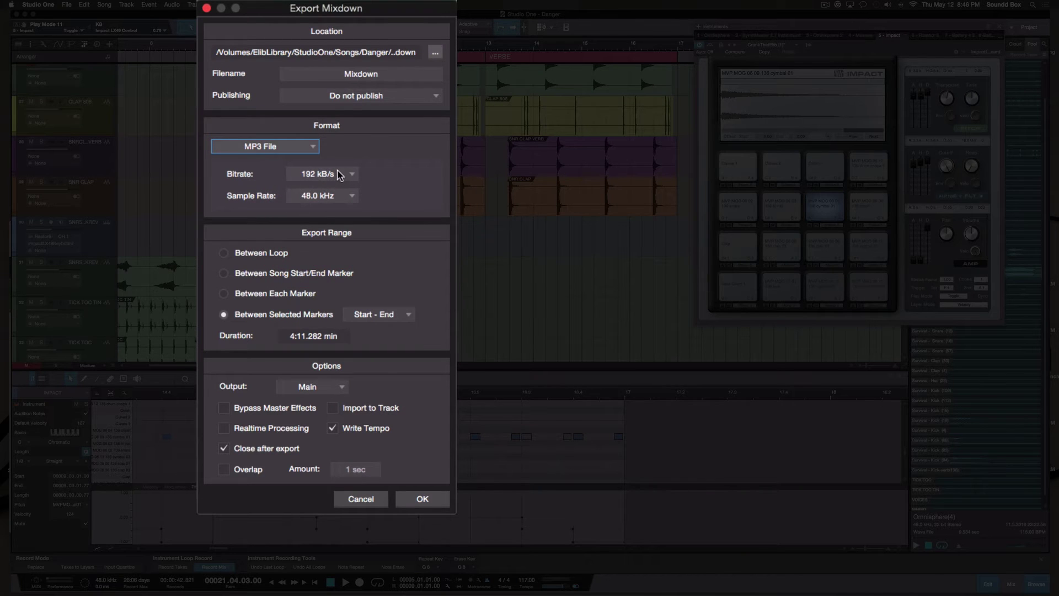
left_click(339, 174)
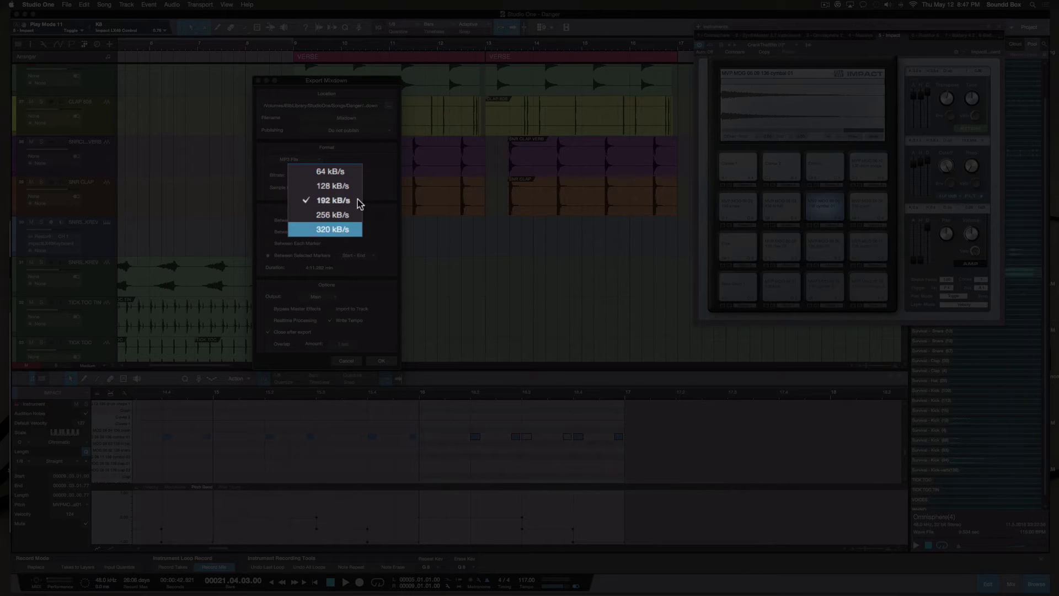
left_click(372, 208)
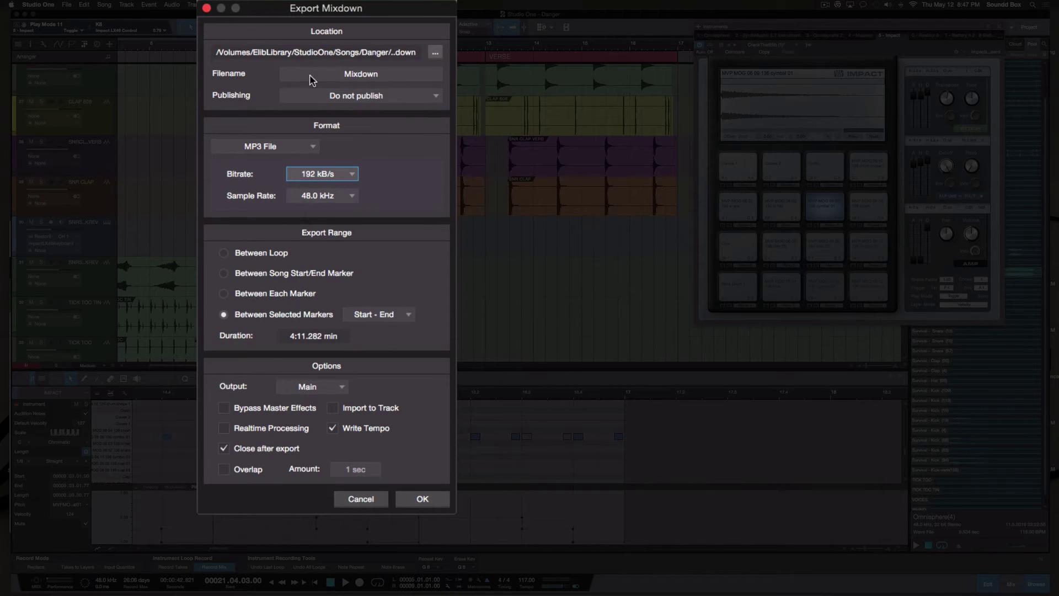
Step: Choose Upload to SoundCloud in the Publishing dropdown for the MP3 mixdown
left_click(431, 98)
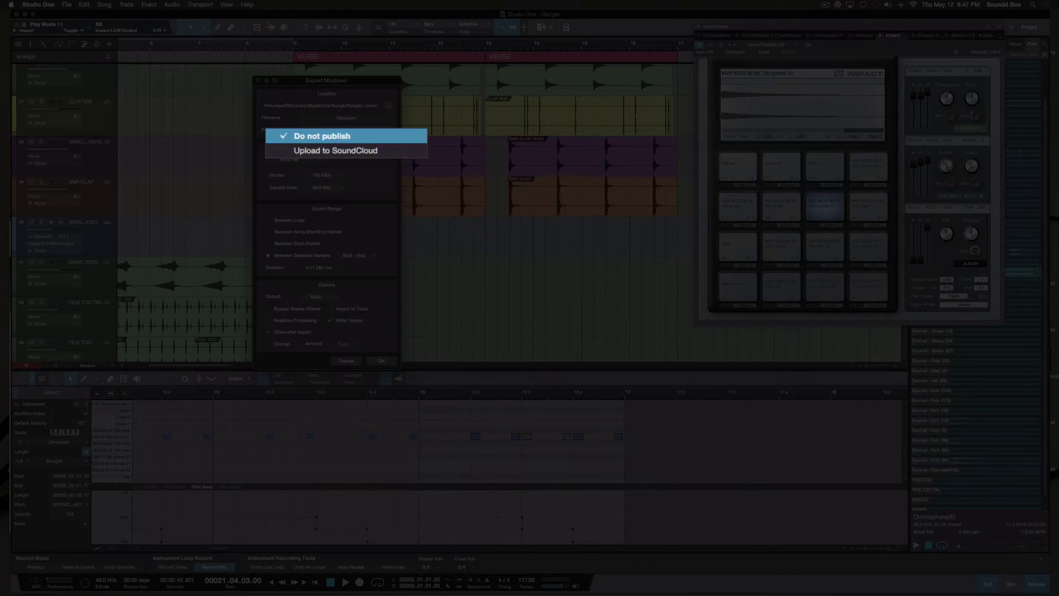
left_click(371, 154)
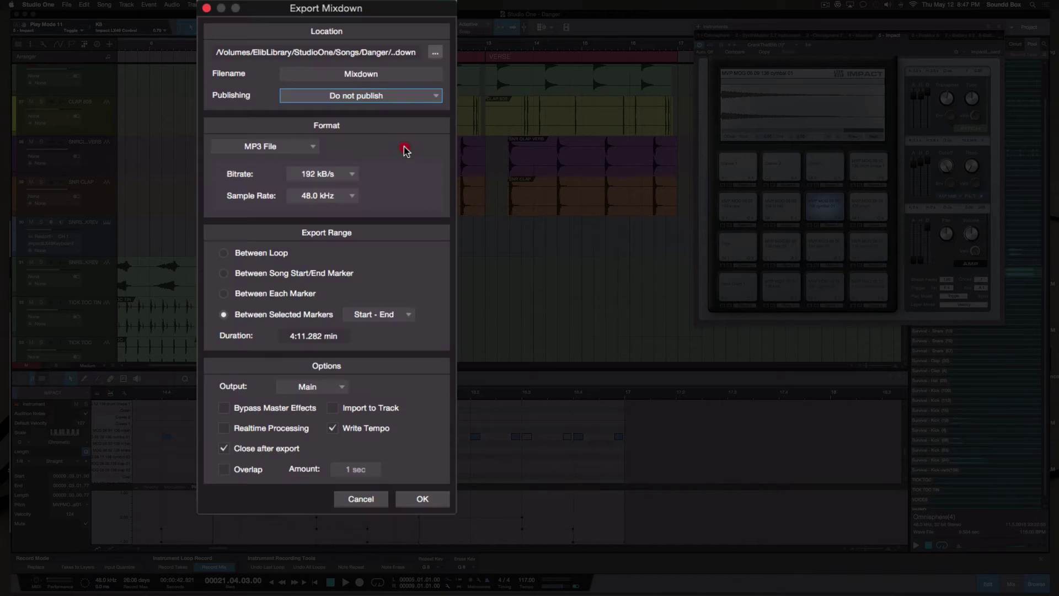
left_click(373, 130)
left_click(371, 150)
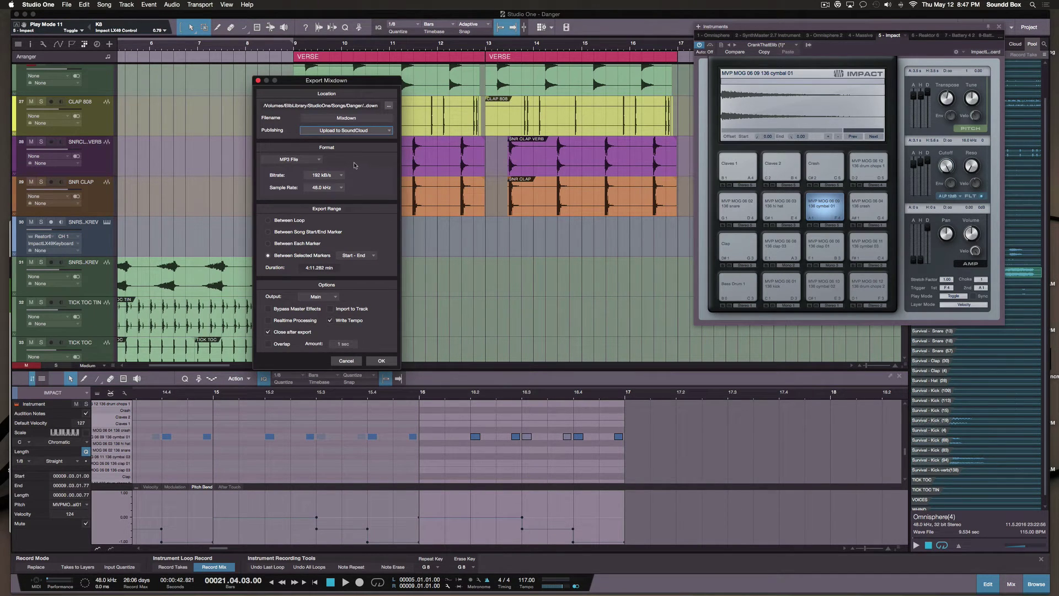
Step: Change the mixdown filename to Danger, then cancel the Export Mixdown dialog
left_click(347, 119)
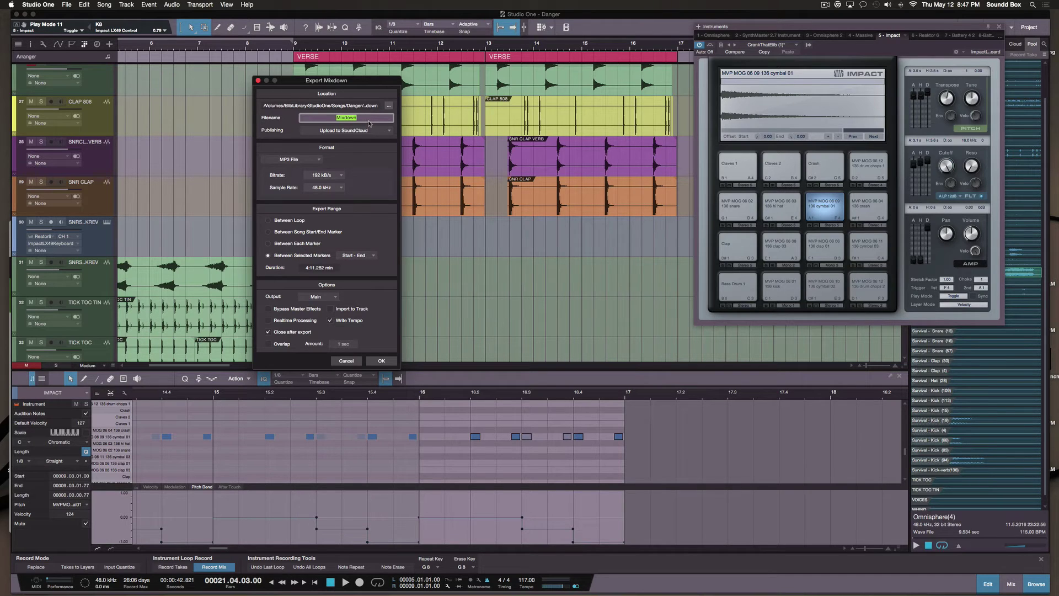
type("Danger")
left_click(347, 362)
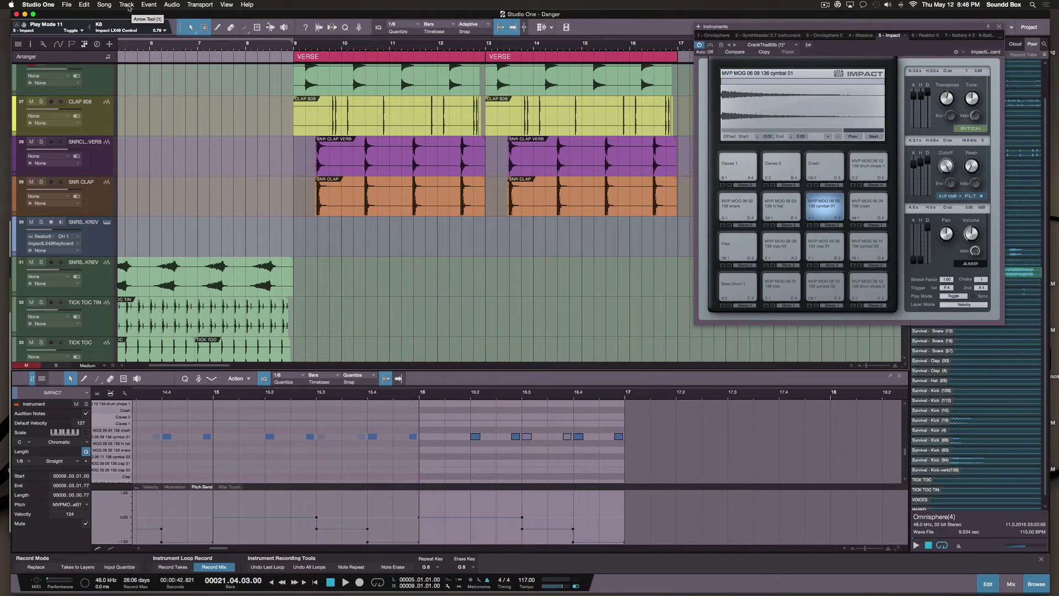
Step: Open the Event menu to look for the export commands
left_click(149, 3)
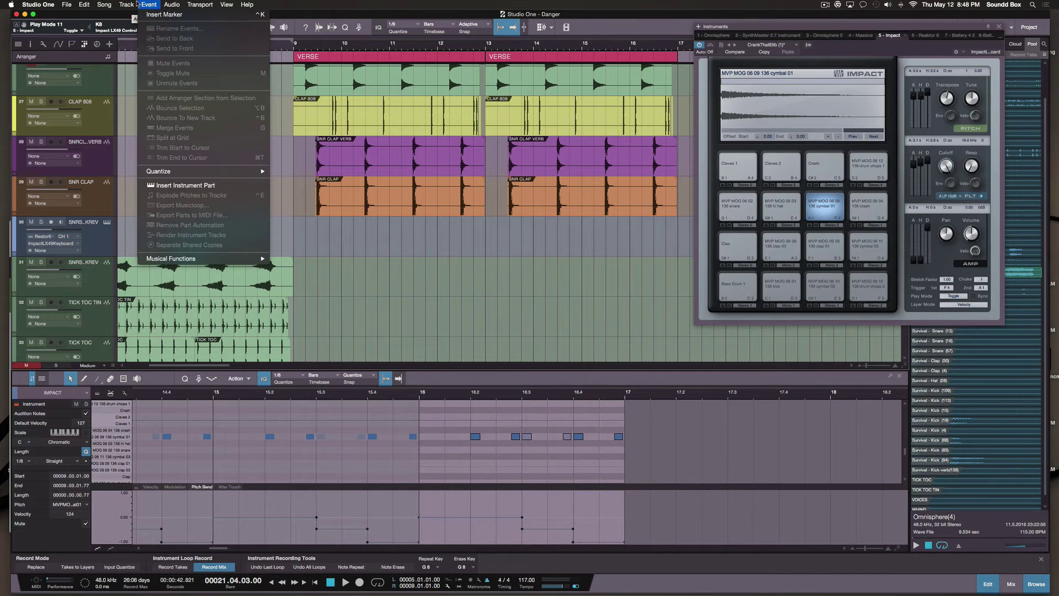
mouse_move(126, 5)
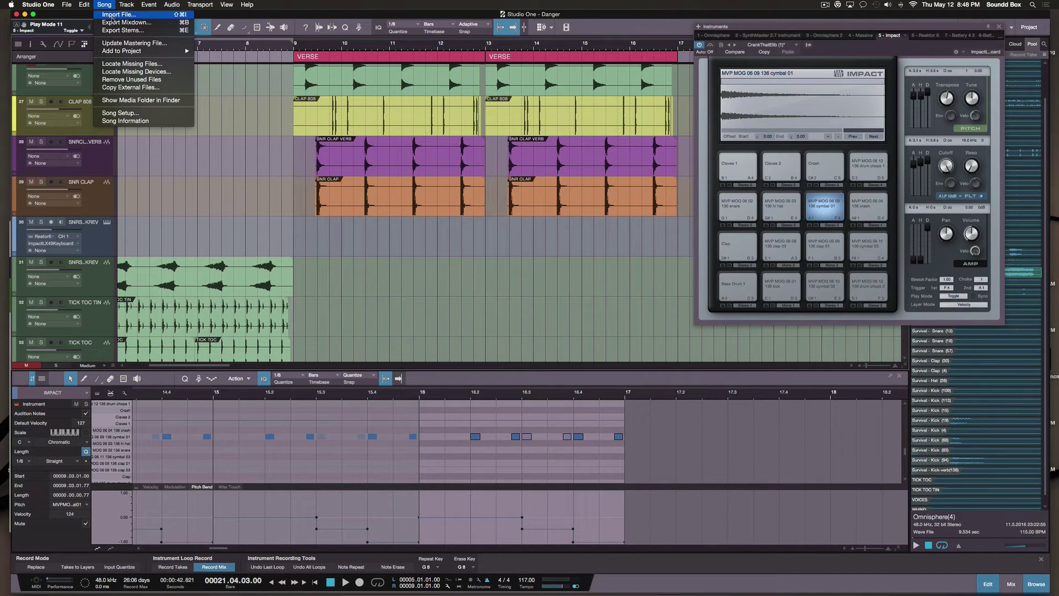
Step: Choose Song > Export Stems and scroll through the channel Sources list
left_click(148, 32)
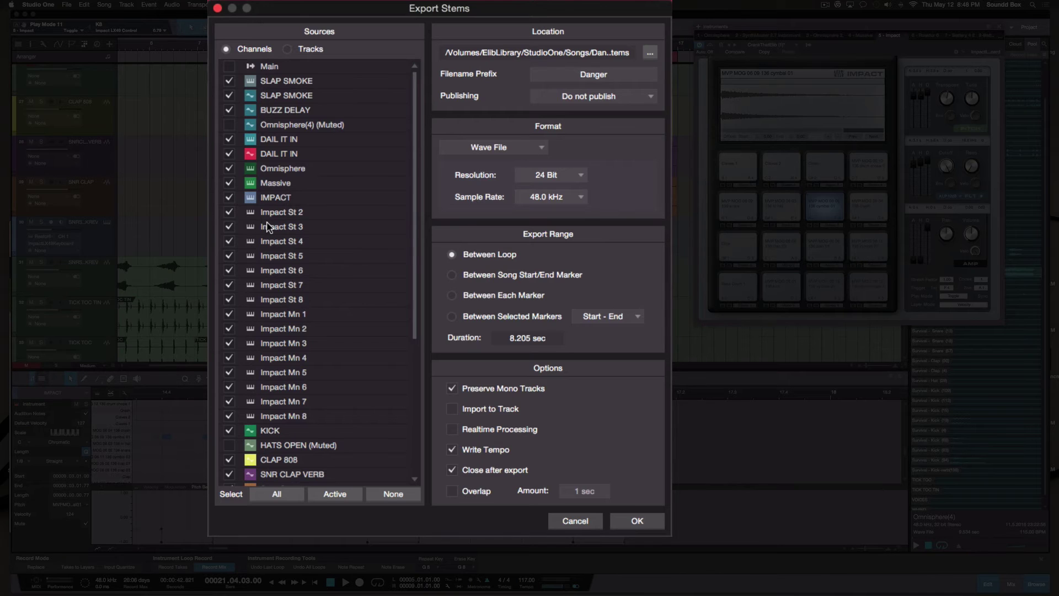
scroll(267, 226, "down", 5)
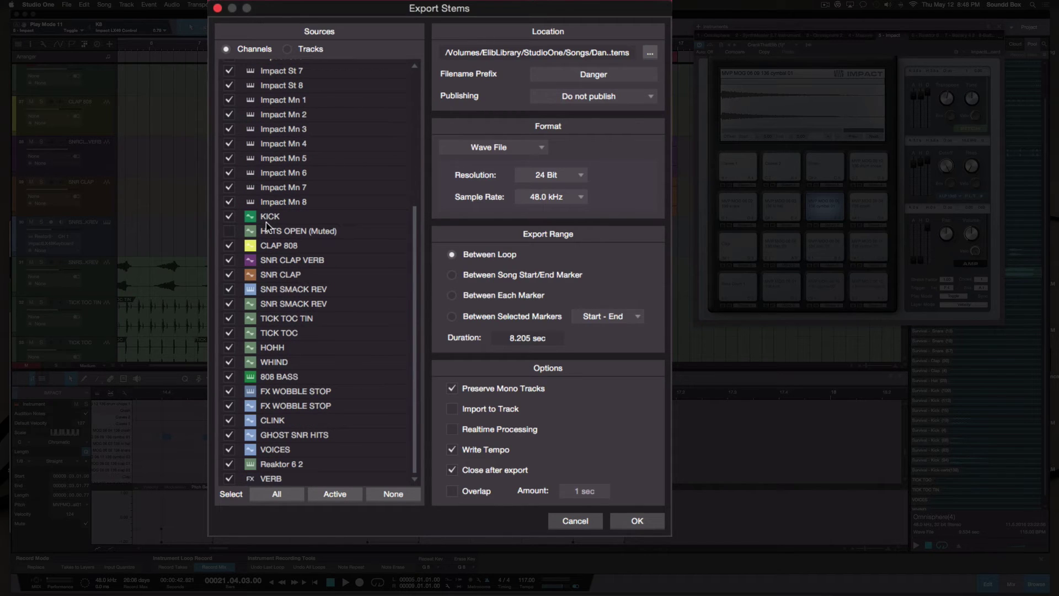
scroll(267, 226, "up", 5)
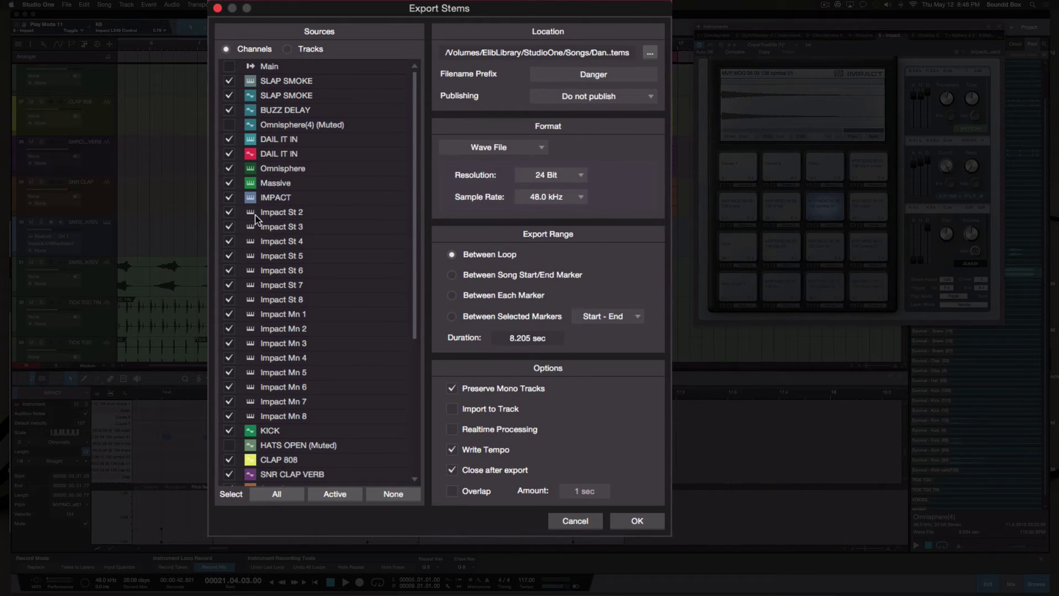
scroll(247, 259, "down", 1)
scroll(247, 259, "down", 4)
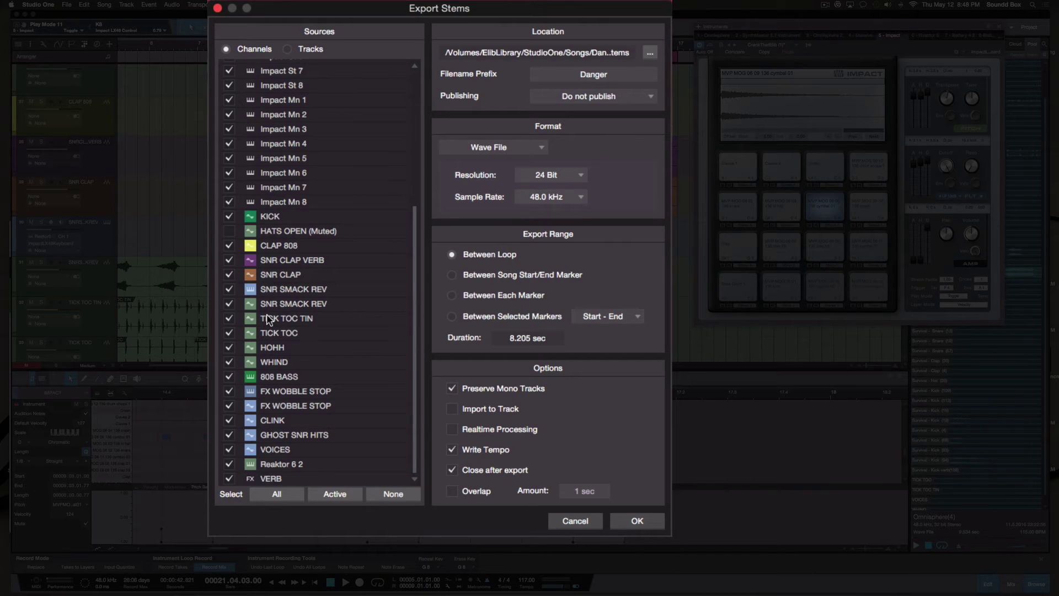
scroll(267, 320, "up", 5)
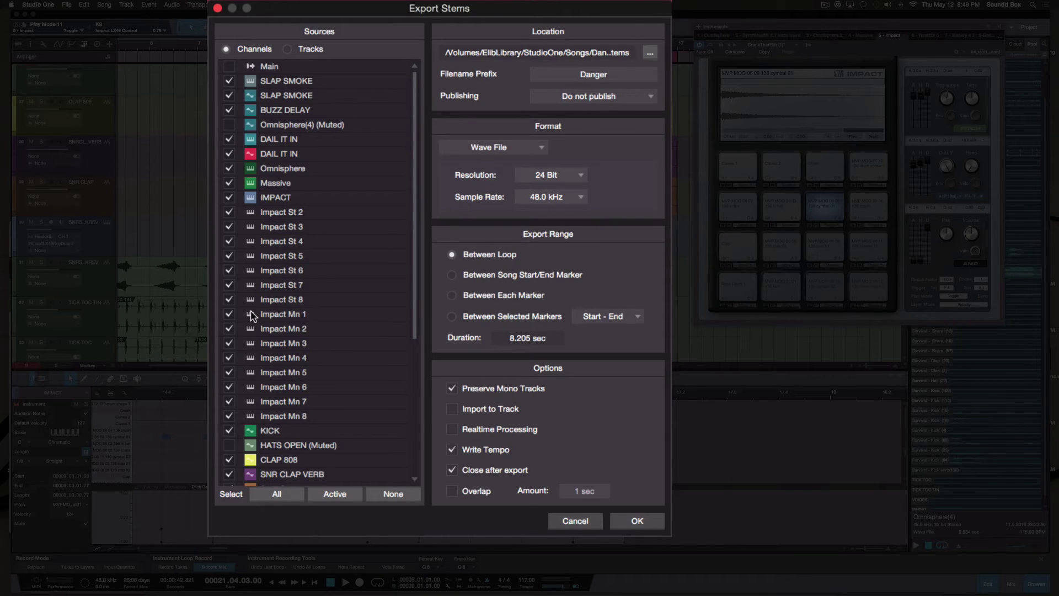
Step: Tick all active channels via Select Active, leaving muted Omnisphere(4) and HATS OPEN unticked
left_click(283, 493)
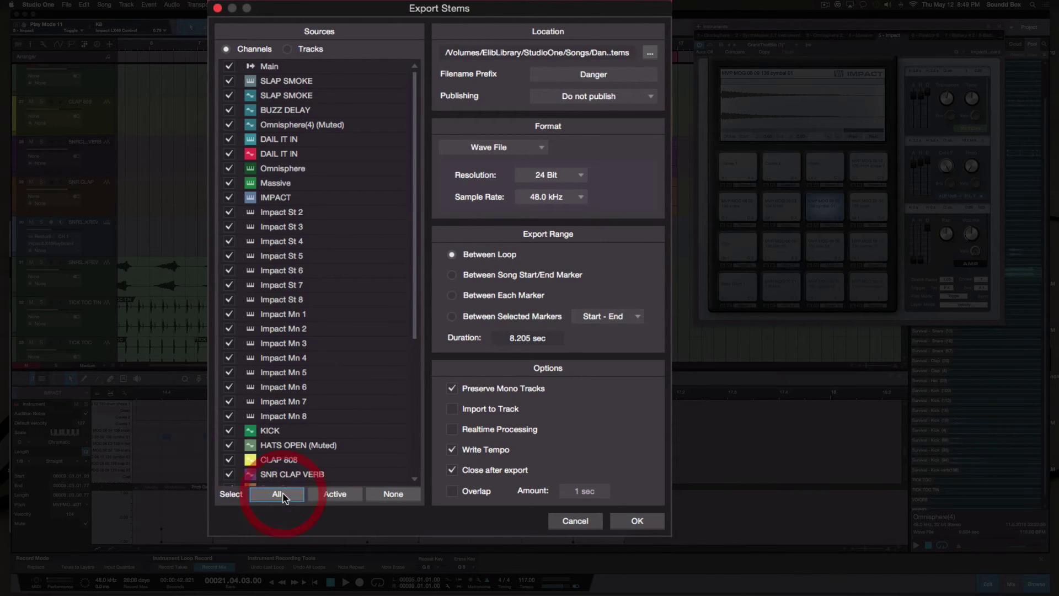
left_click(393, 494)
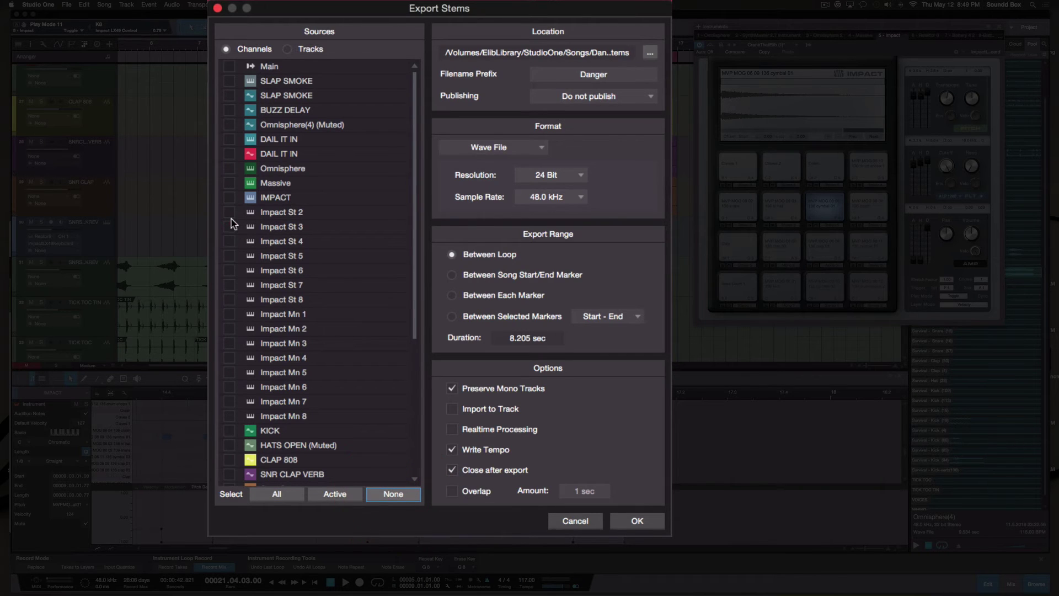
left_click(229, 212)
left_click(229, 271)
left_click(229, 299)
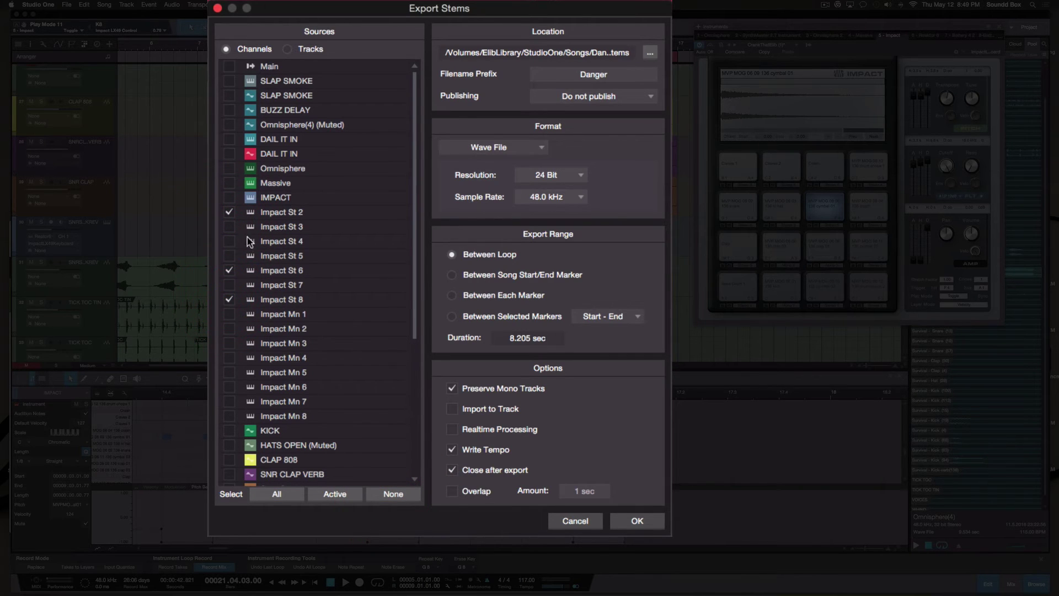
left_click(332, 495)
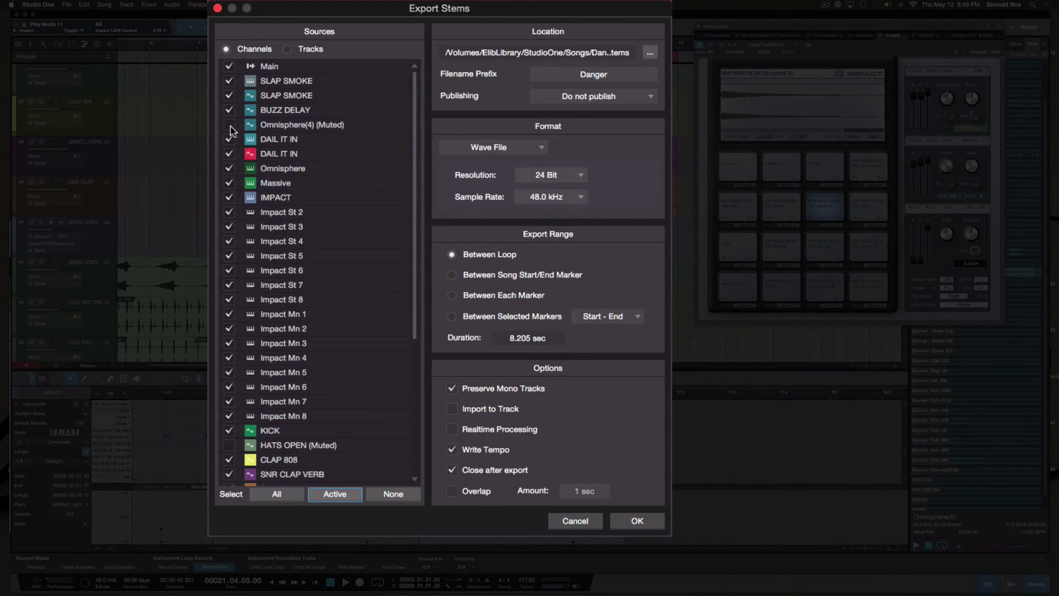
scroll(314, 182, "down", 5)
scroll(314, 182, "down", 5)
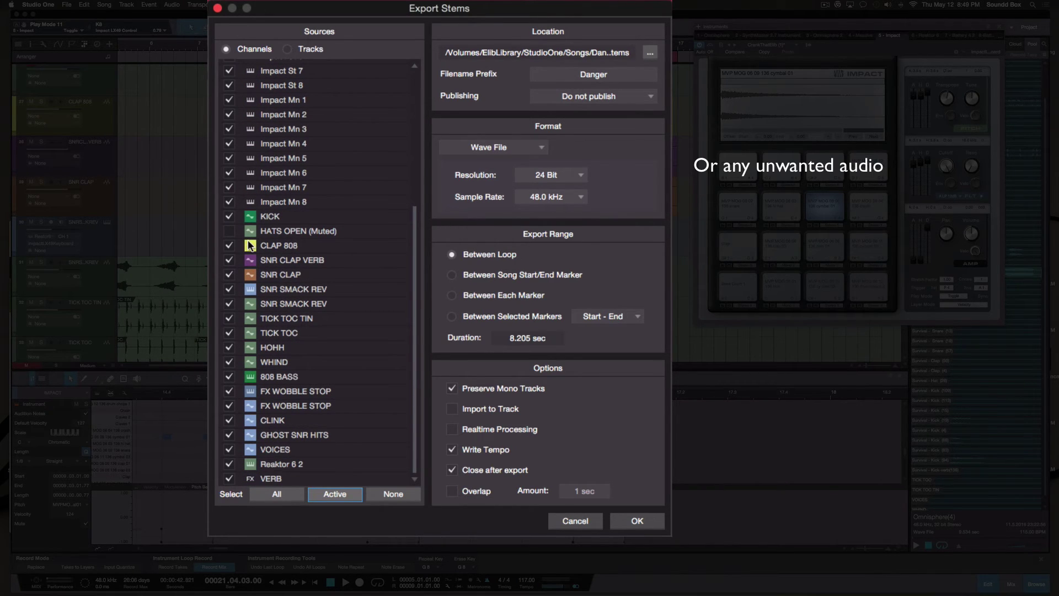
scroll(250, 245, "up", 2)
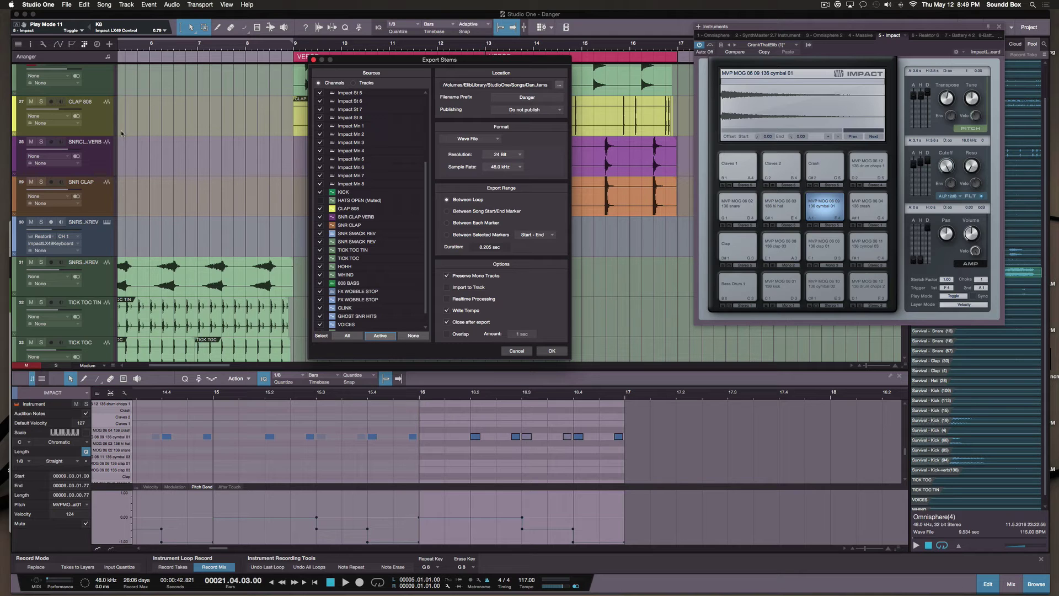
Step: Switch the Sources list from Channels to Tracks, comparing with Channels before settling on Tracks
scroll(353, 143, "up", 6)
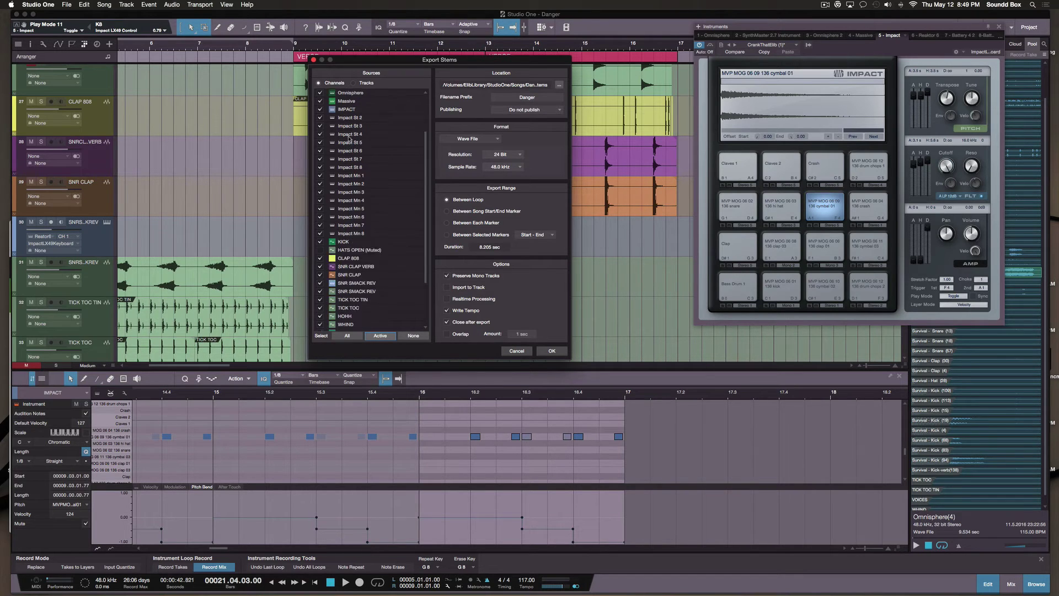
left_click(354, 84)
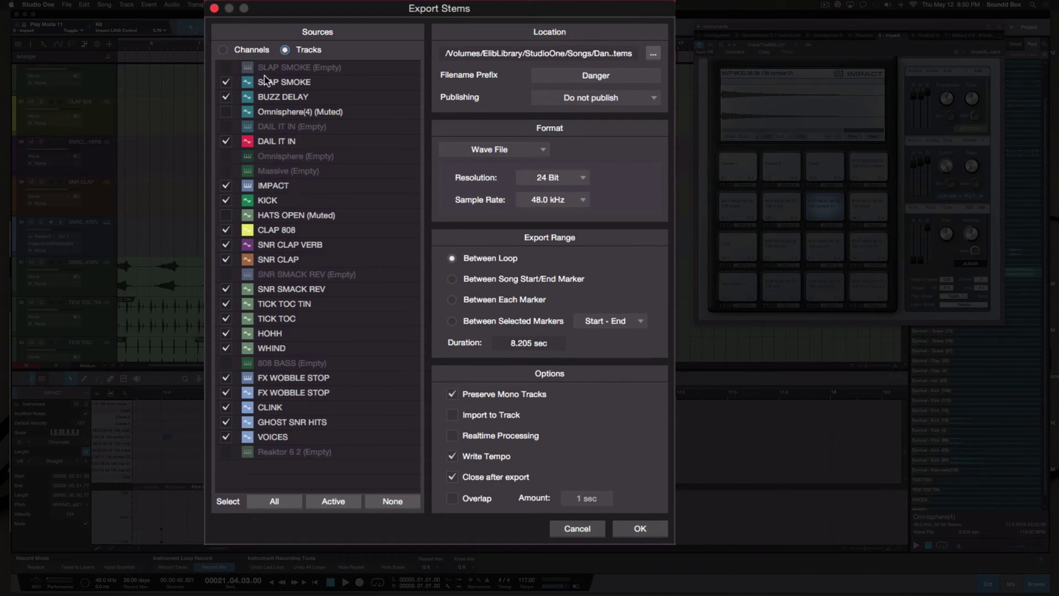
left_click(223, 51)
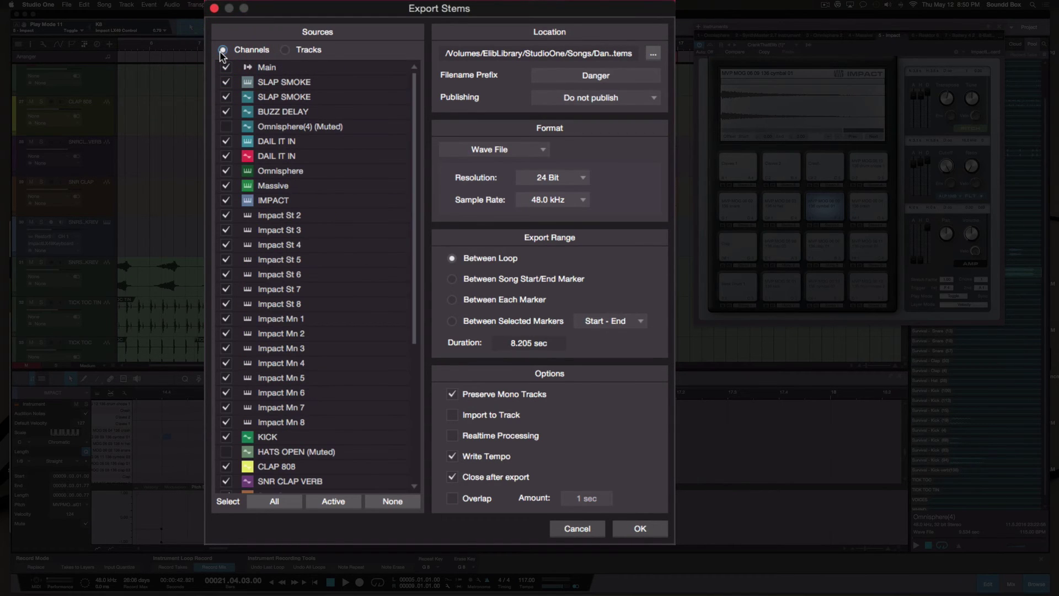
left_click(285, 51)
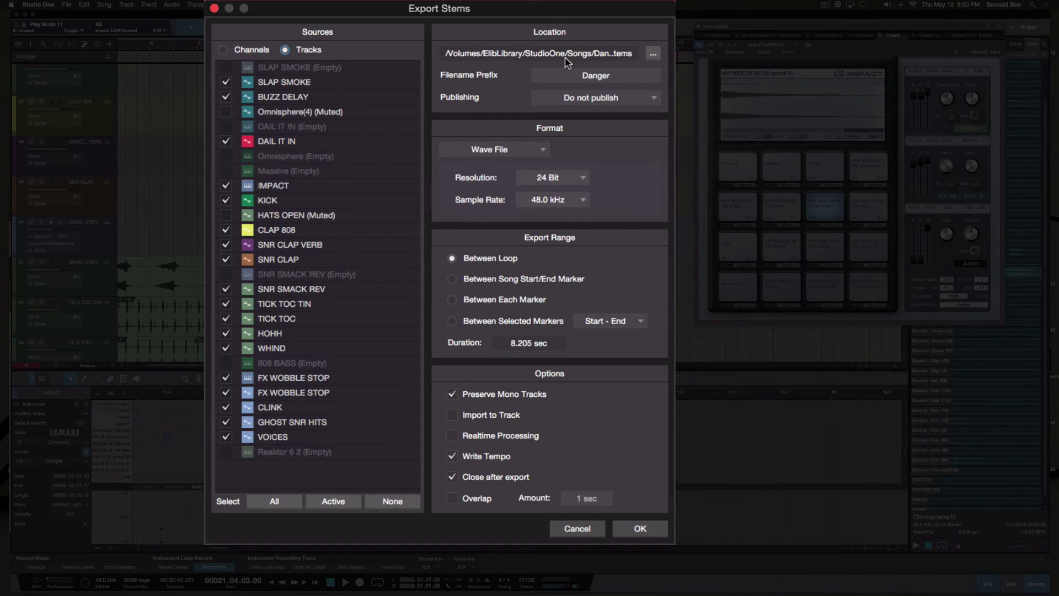
Step: Delete 'Danger' from the Filename Prefix field so it is left empty
left_click(620, 77)
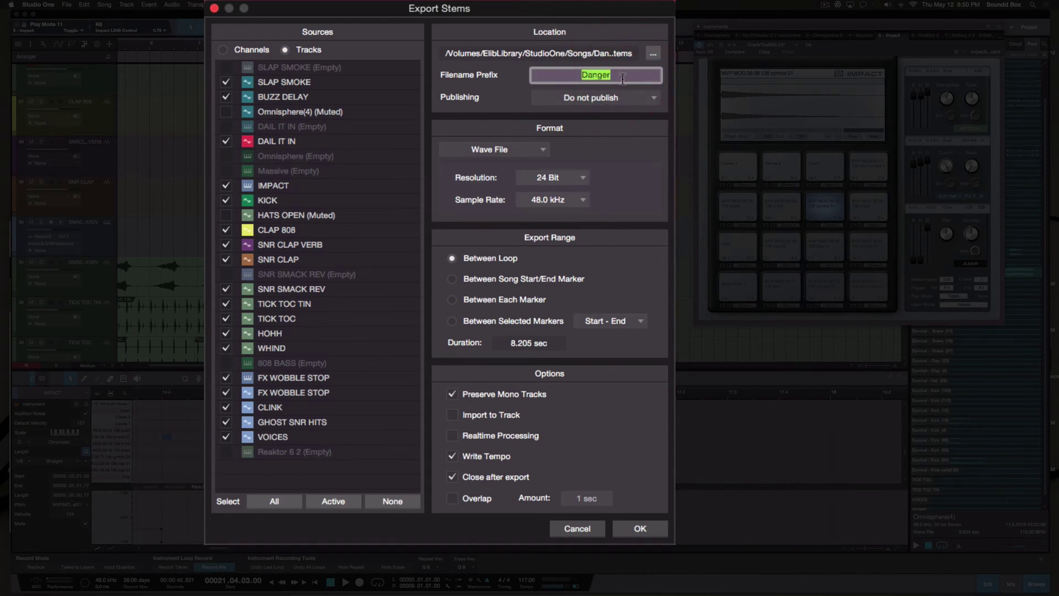
left_click(624, 74)
left_click(615, 74)
double_click(615, 73)
key("BackSpace")
left_click(611, 99)
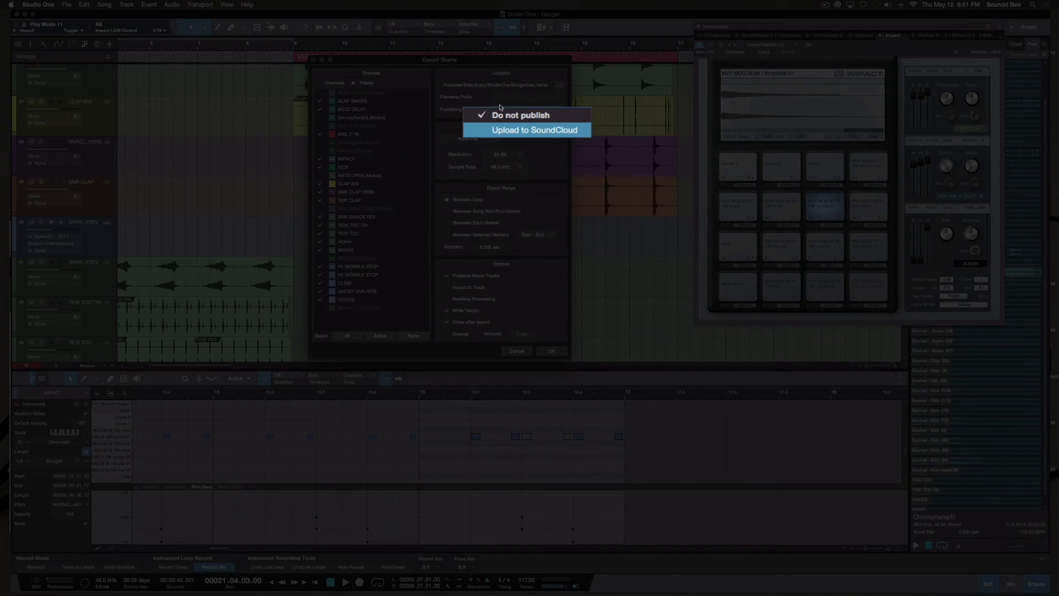
Step: Keep the stems unpublished as 24 Bit Wave File exports, with the sample rate back at 48.0 kHz
left_click(481, 104)
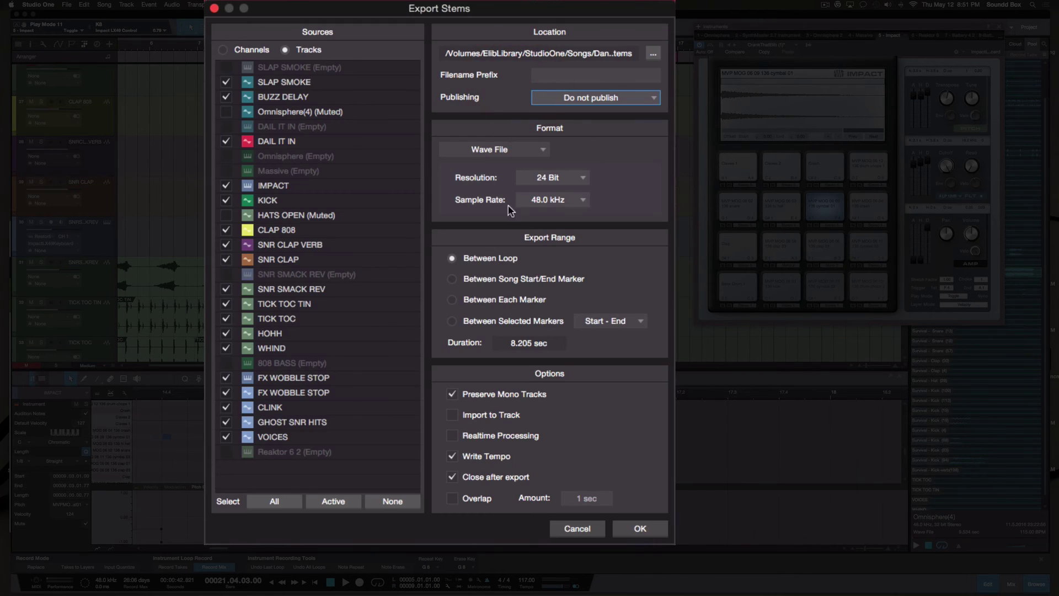
left_click(544, 151)
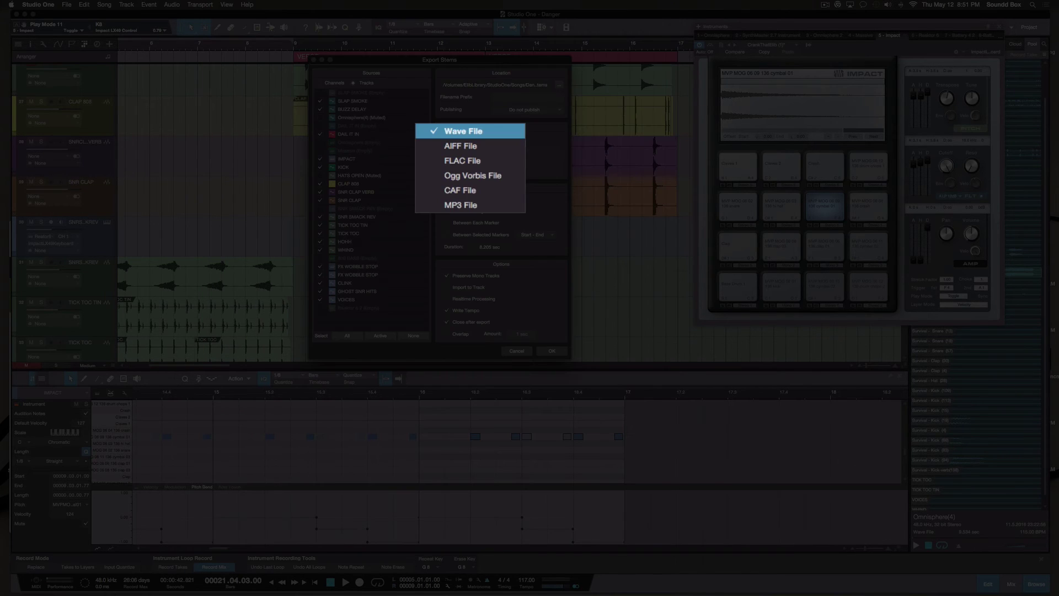
left_click(551, 145)
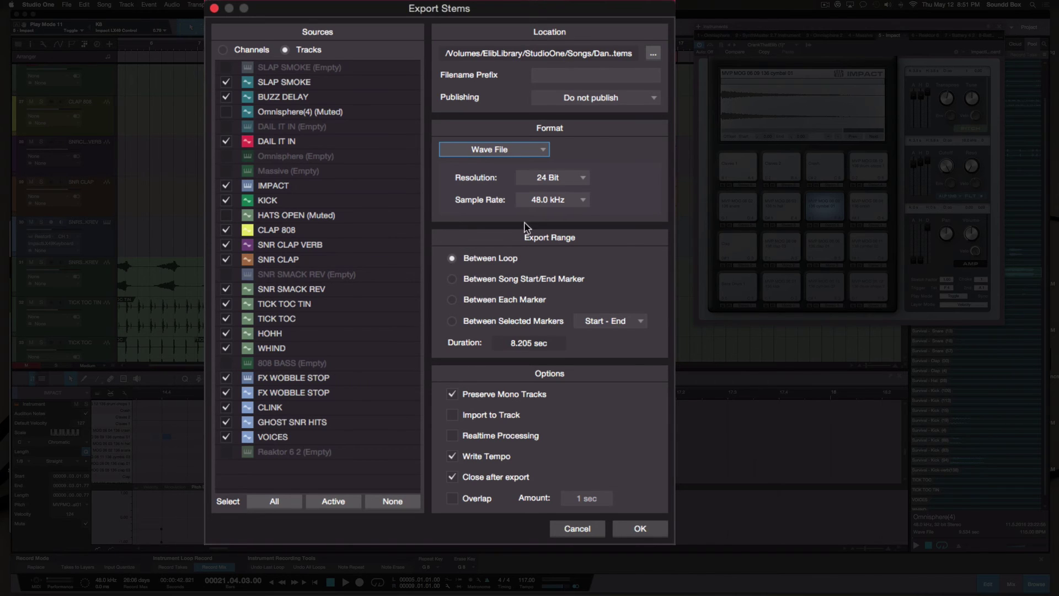
left_click(557, 176)
left_click(548, 150)
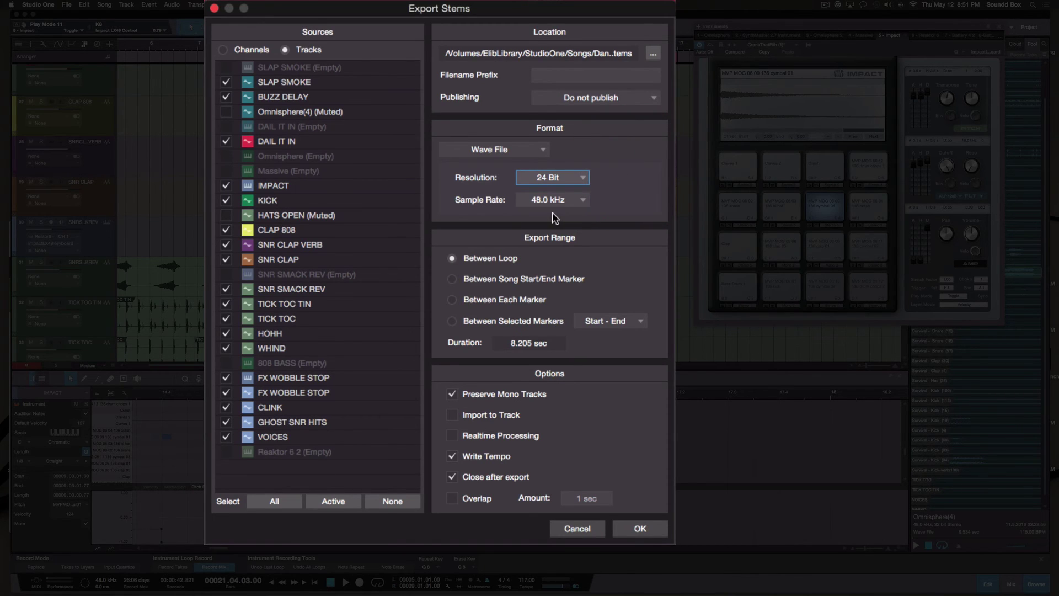
left_click(559, 201)
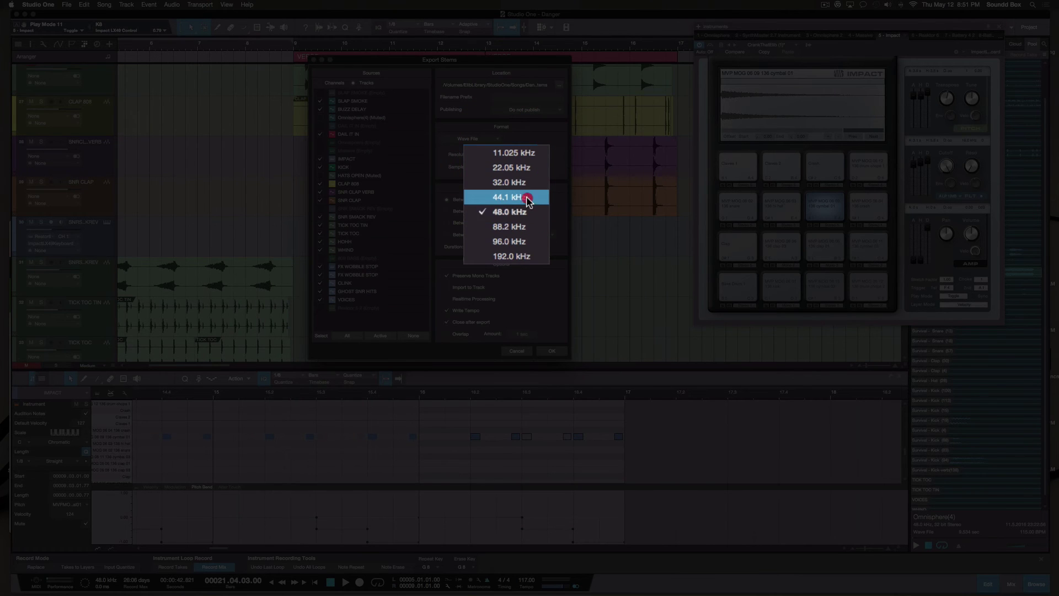
left_click(526, 196)
left_click(513, 165)
left_click(508, 212)
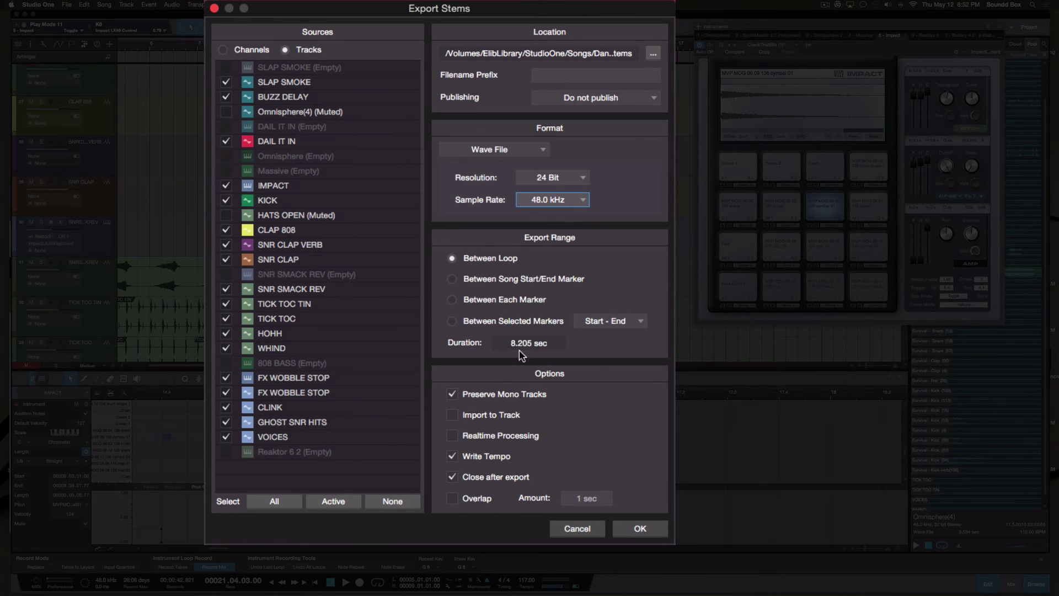
Step: Switch the export range from Between Selected Markers to Between Each Marker, for a 4:11.282 min duration
left_click(452, 321)
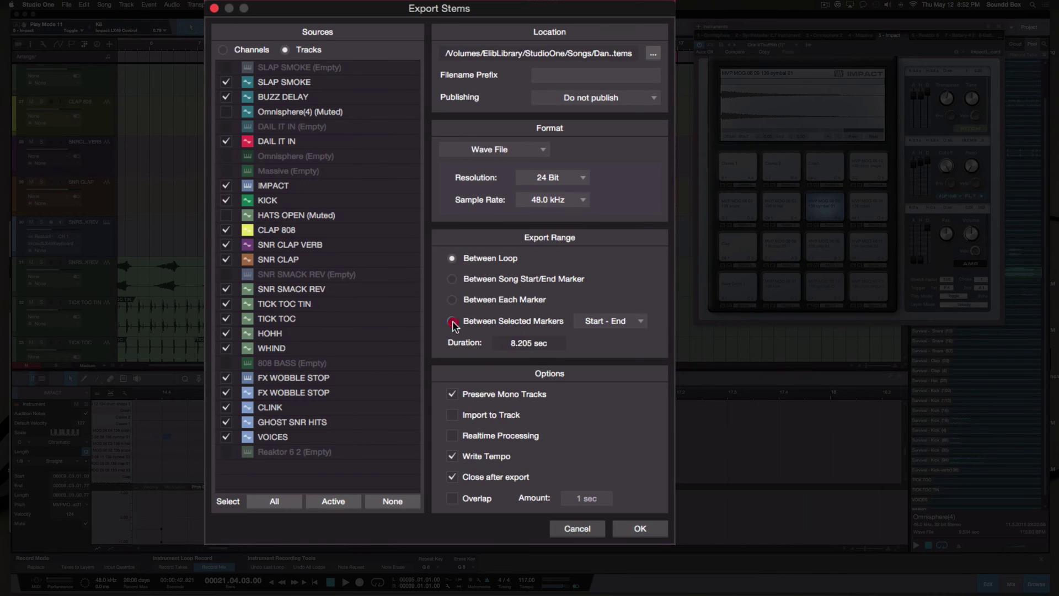
left_click(452, 299)
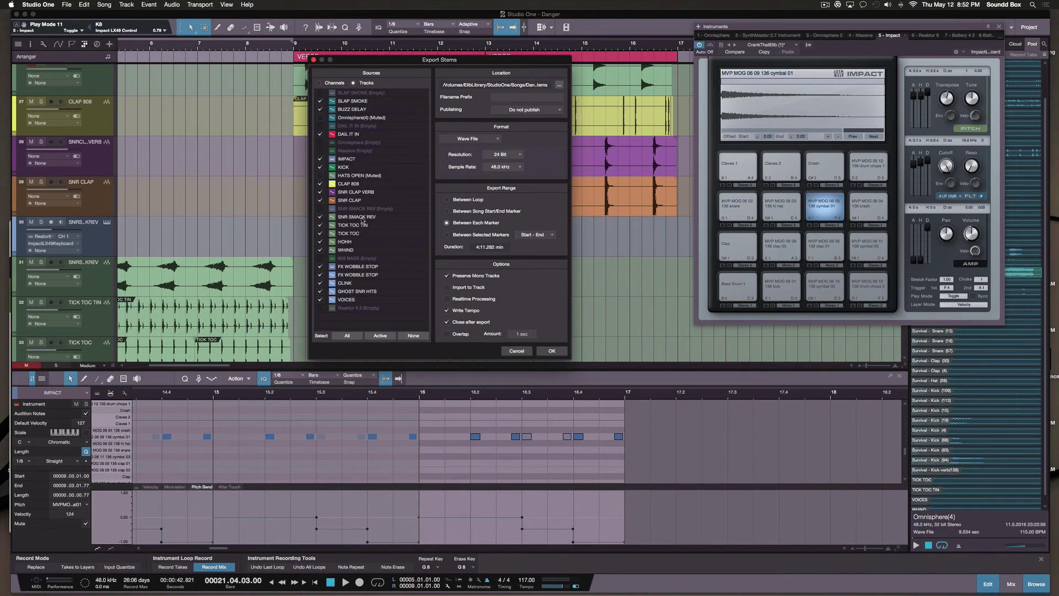
scroll(169, 353, "down", 8)
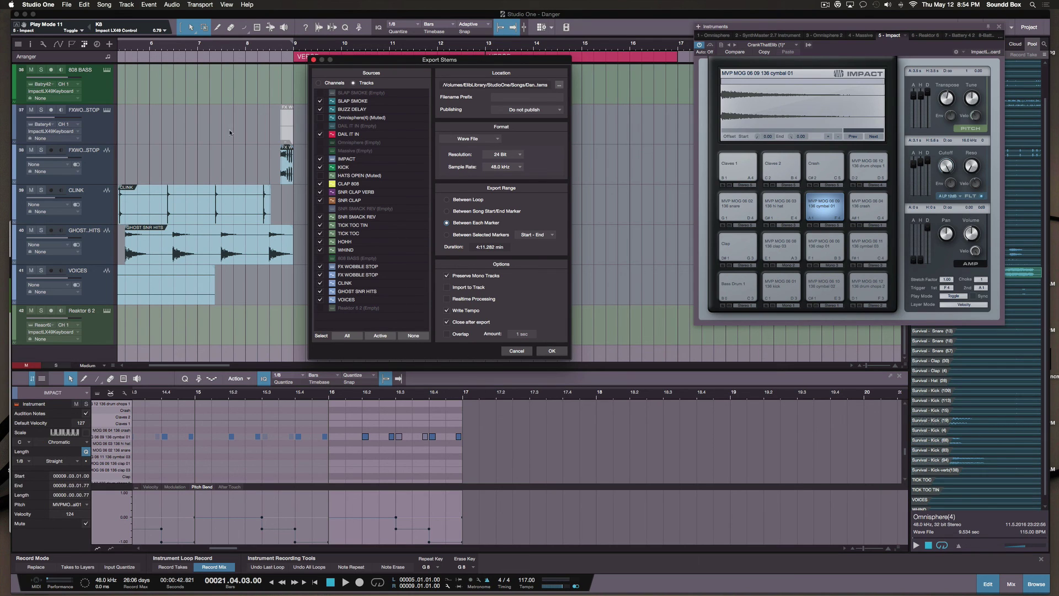
Step: Move the Export Stems window up to reveal the VERSE markers and tick the DAIL IT IN track
left_click_drag(366, 59, 361, 82)
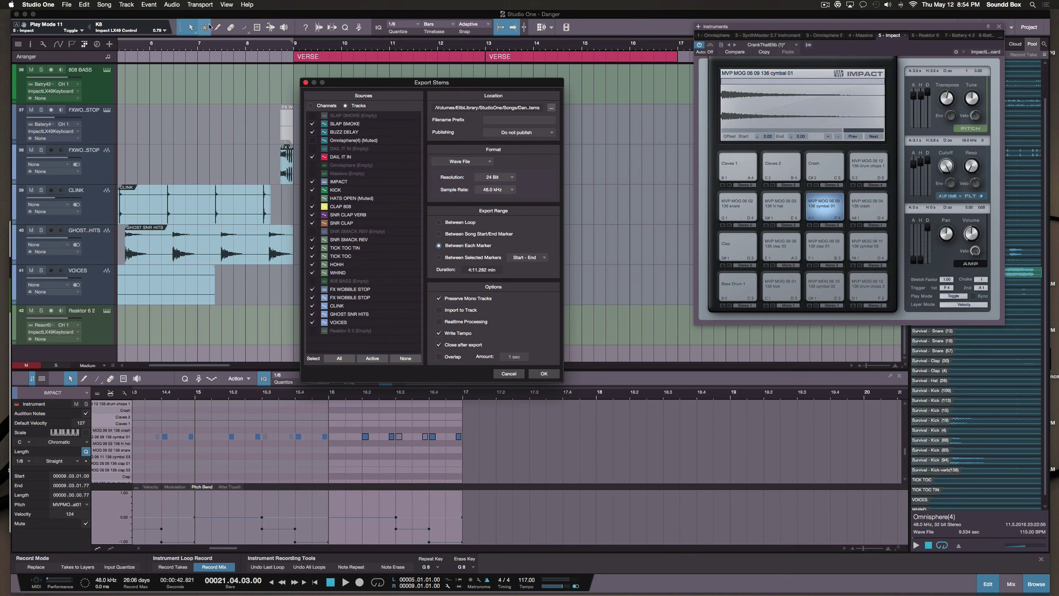
left_click_drag(362, 84, 387, 28)
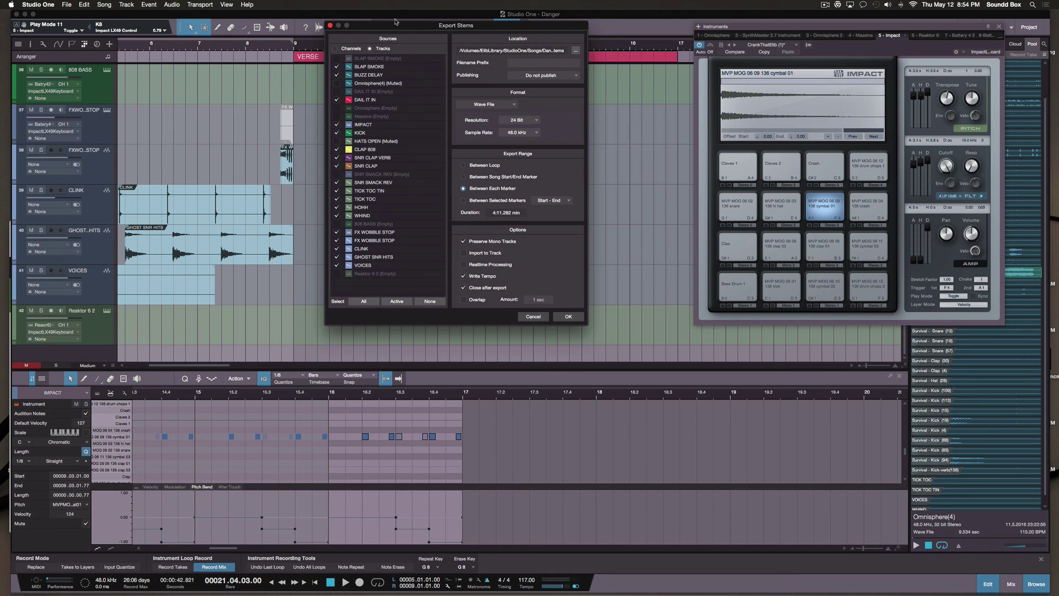
left_click(334, 100)
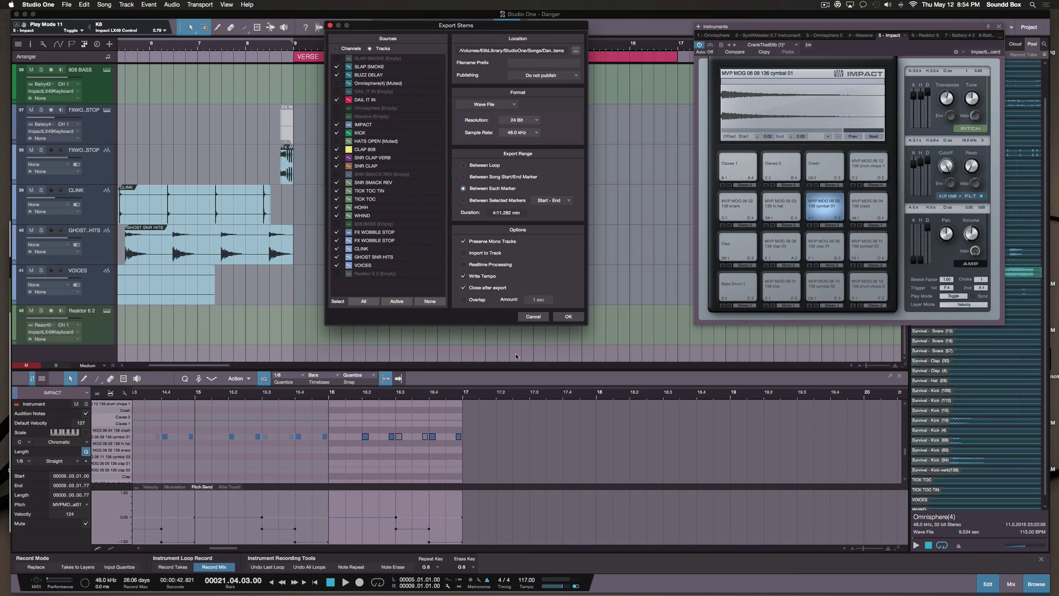